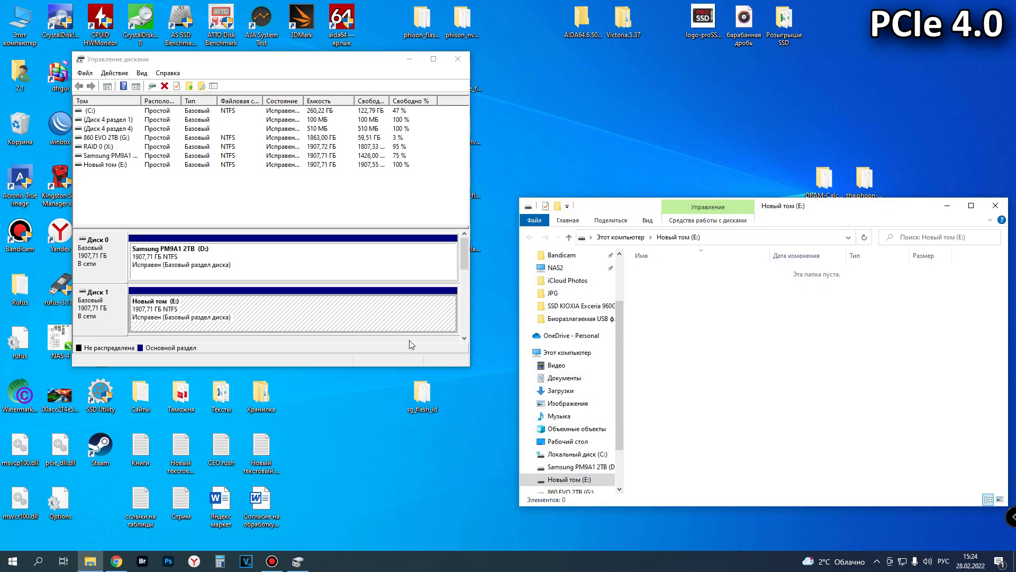
# Check the capacity and free space in the properties of the volume Новый том (E:).
pyautogui.rightClick(702, 333)
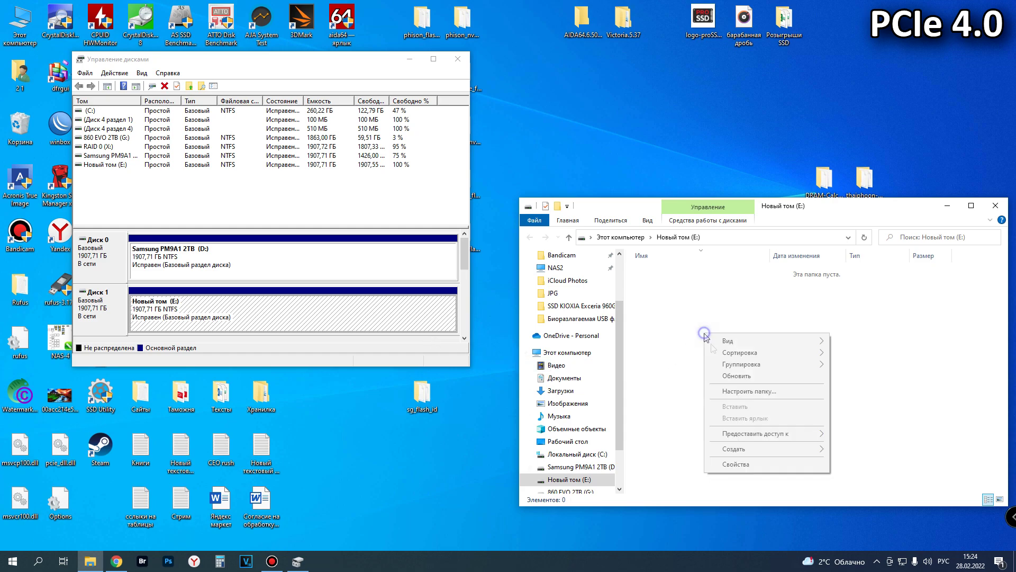
pyautogui.click(744, 466)
pyautogui.moveTo(648, 260); pyautogui.dragTo(733, 244)
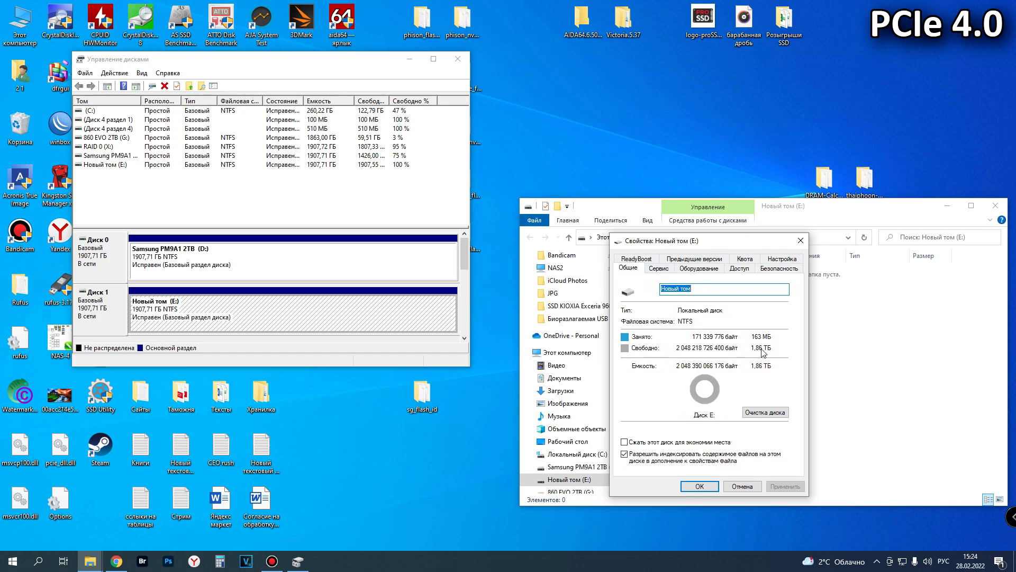
pyautogui.click(801, 240)
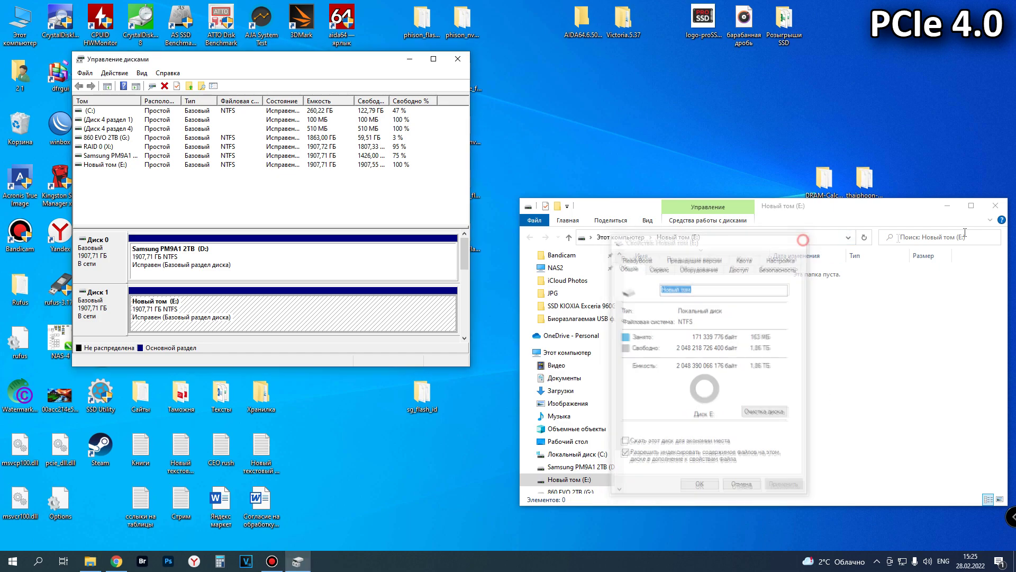
# Put away the folder and Disk Management windows and display drive E: in CrystalDiskInfo.
pyautogui.click(995, 205)
pyautogui.click(411, 60)
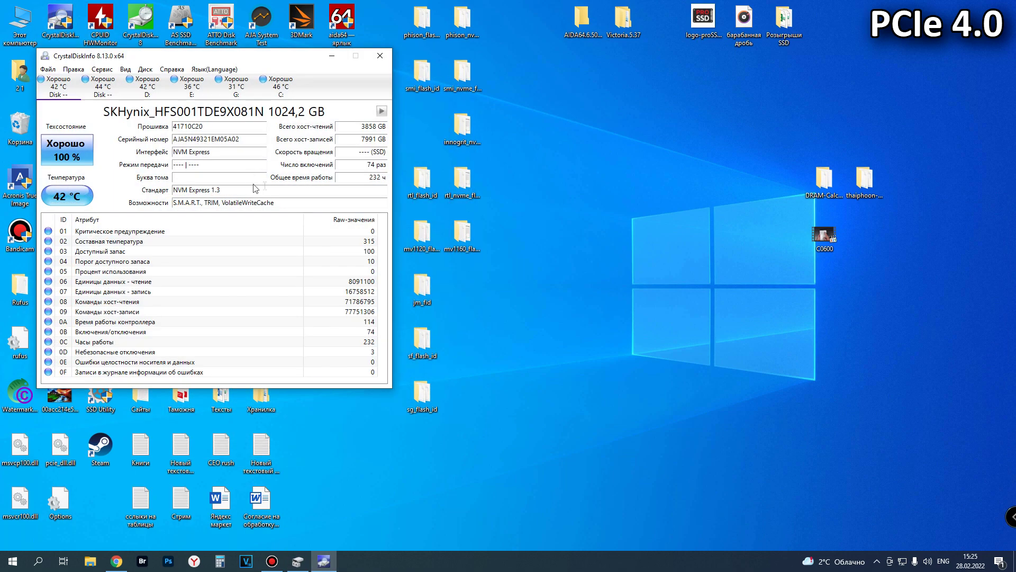
pyautogui.click(184, 88)
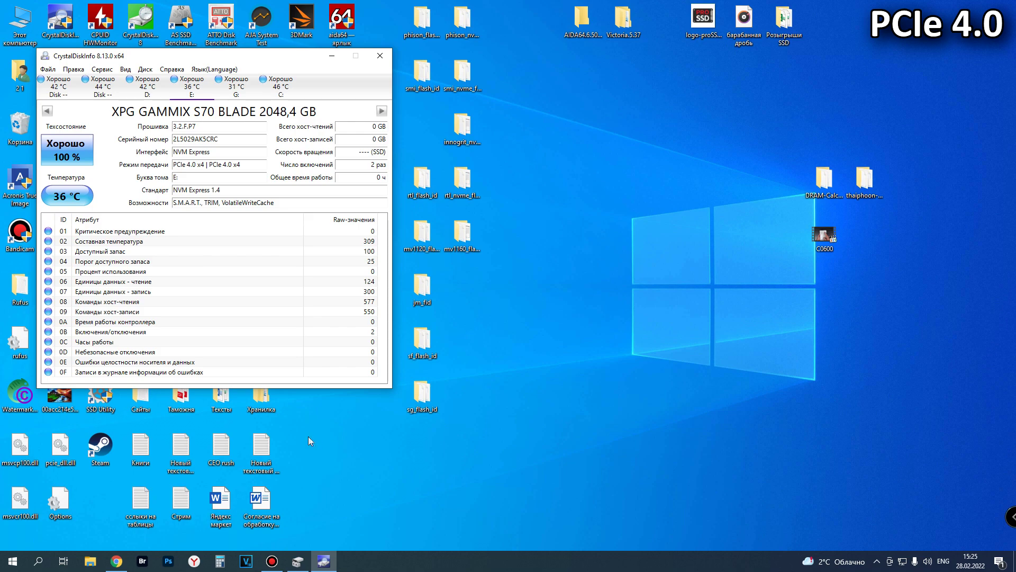
# Open HWMonitor, collapse every device except XPG GAMMIX S70 BLADE, and place the window below CrystalDiskInfo's attribute list.
pyautogui.doubleClick(100, 21)
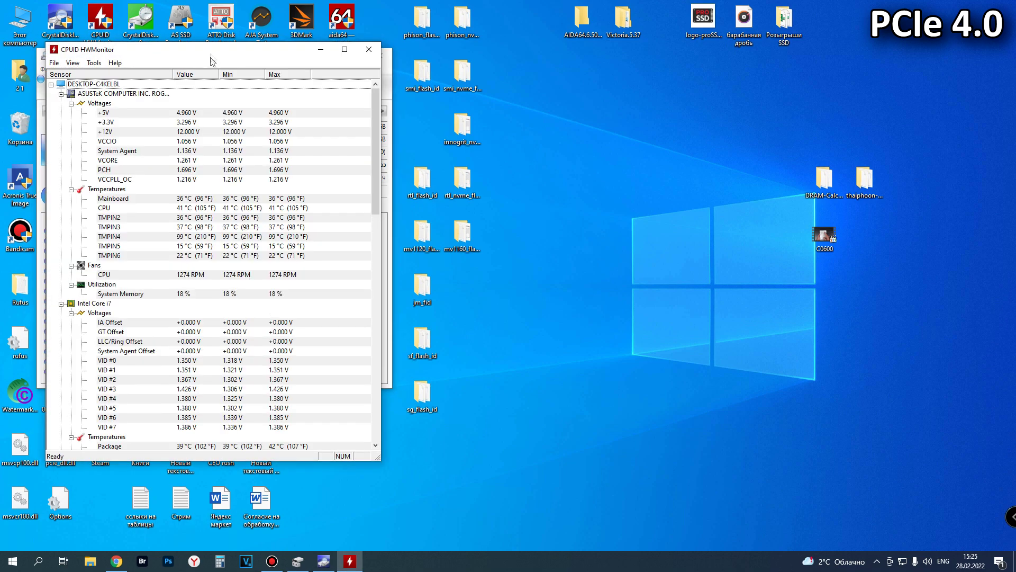
pyautogui.scroll(-10, 179, 245)
pyautogui.scroll(10, 178, 244)
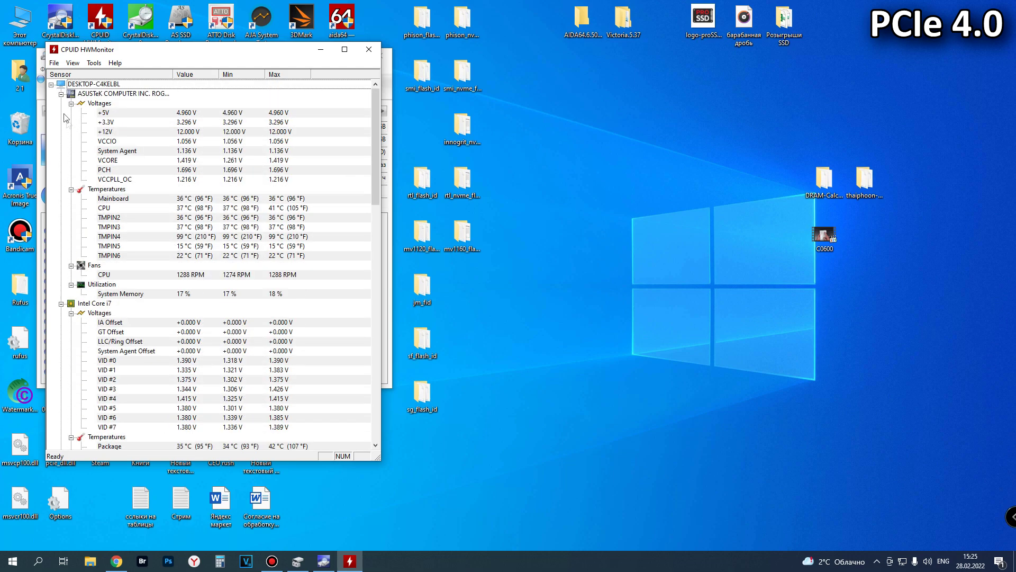
pyautogui.click(61, 94)
pyautogui.click(61, 103)
pyautogui.click(61, 112)
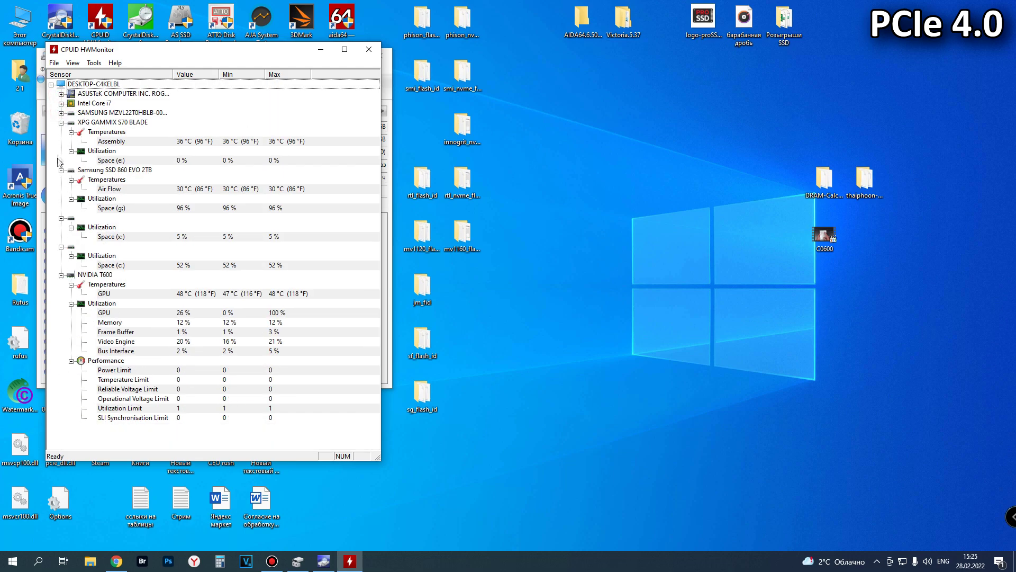
pyautogui.click(61, 170)
pyautogui.click(61, 180)
pyautogui.click(61, 189)
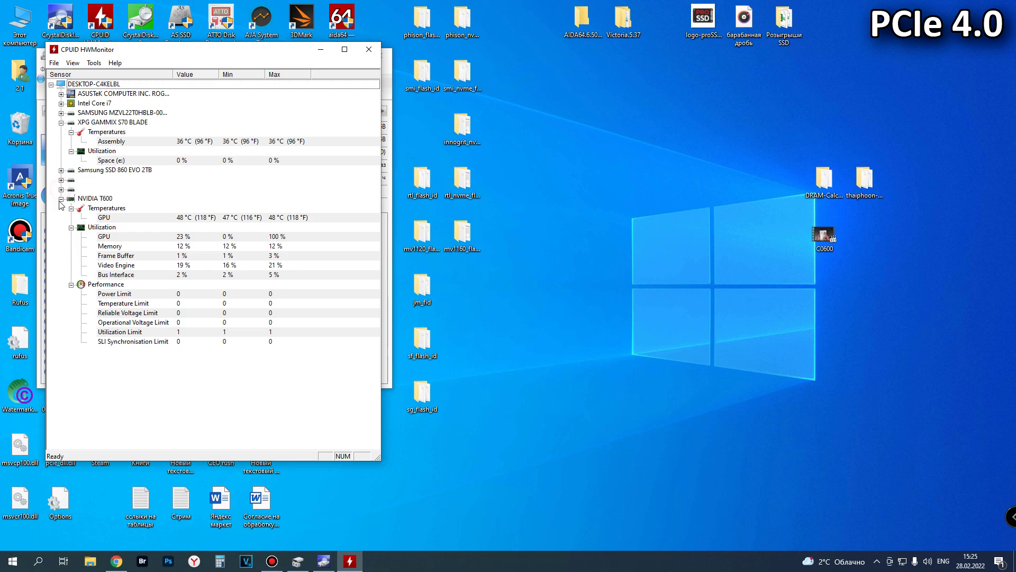
pyautogui.click(61, 198)
pyautogui.moveTo(243, 56); pyautogui.dragTo(243, 395)
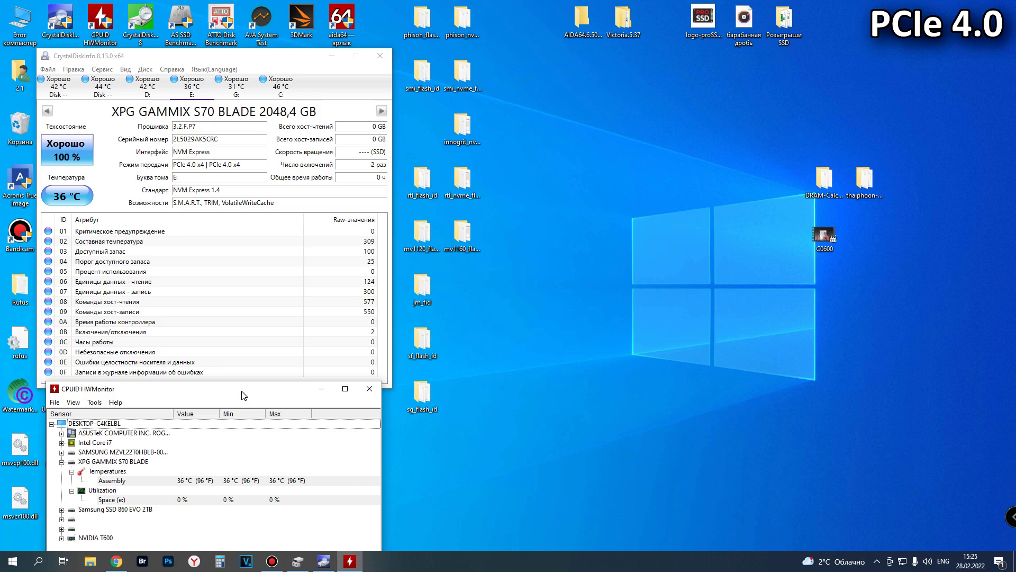
# Open CrystalDiskMark, place it beside CrystalDiskInfo, and run all of its tests on drive E:.
pyautogui.doubleClick(141, 20)
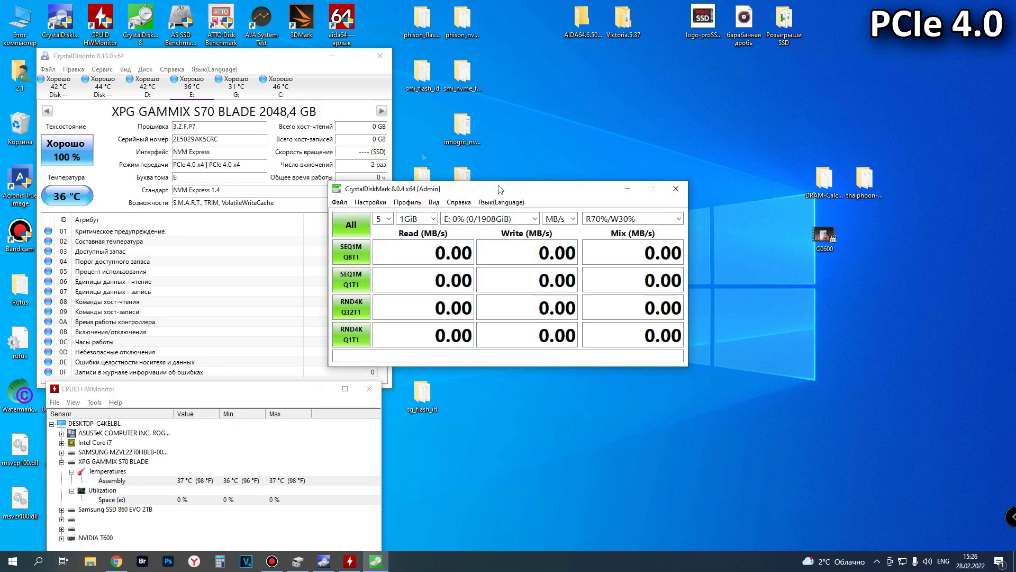
pyautogui.moveTo(542, 194); pyautogui.dragTo(613, 61)
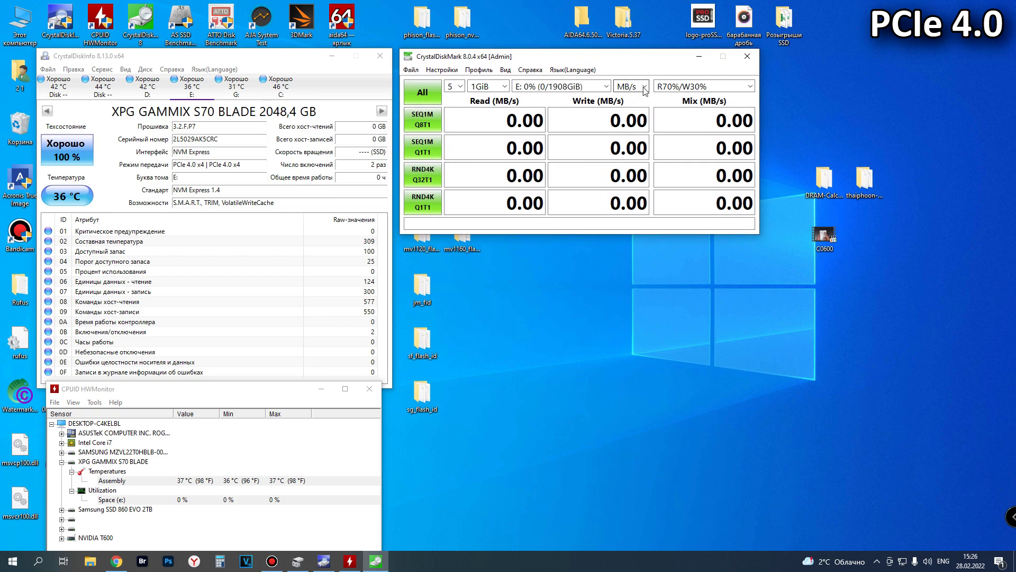
pyautogui.click(430, 97)
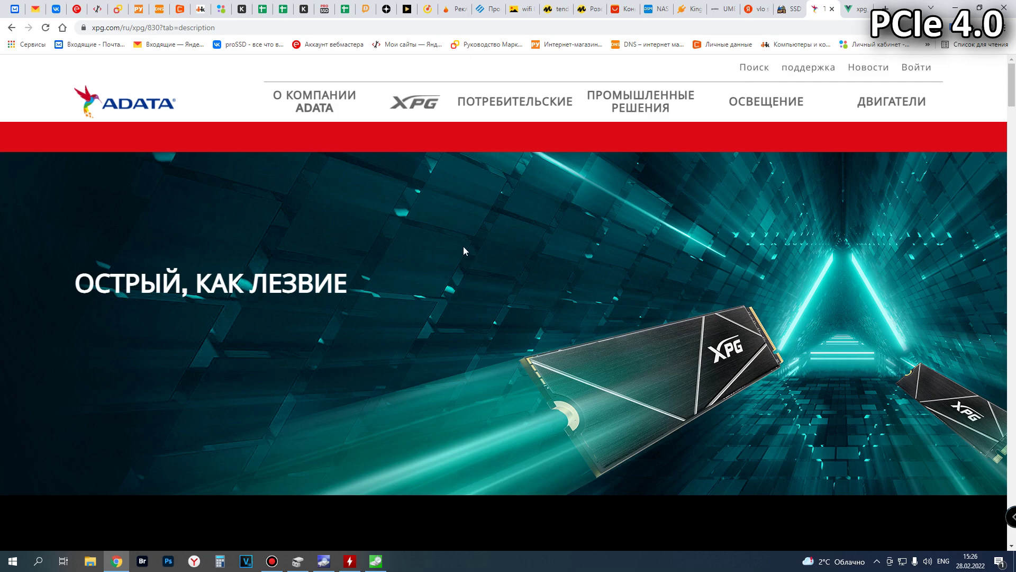
# Review the XPG GAMMIX S70 BLADE product page's feature list, PCIe 4.0 speeds, cooling, form factor and PS5 support.
pyautogui.scroll(-5, 503, 241)
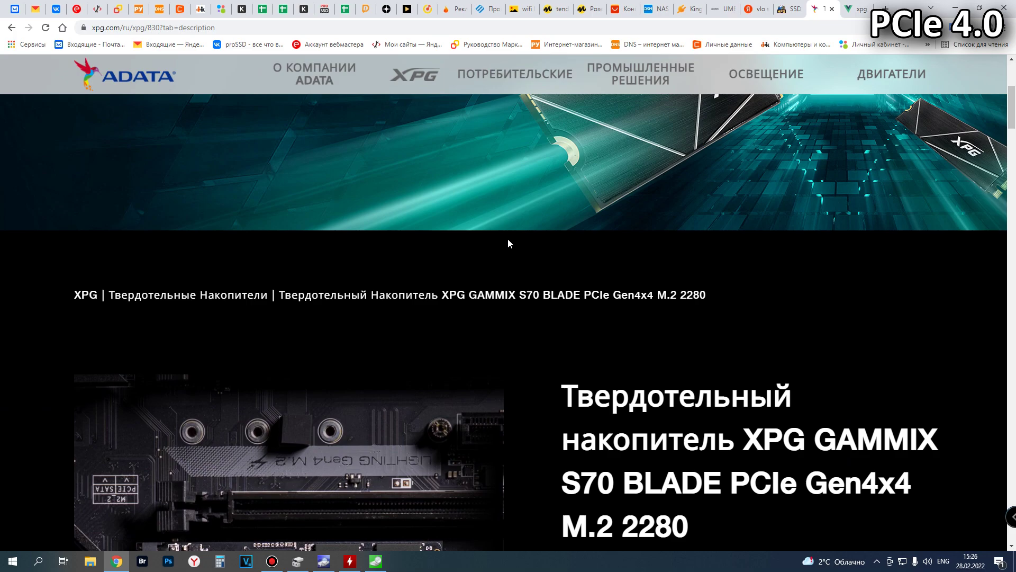
pyautogui.scroll(-3, 508, 239)
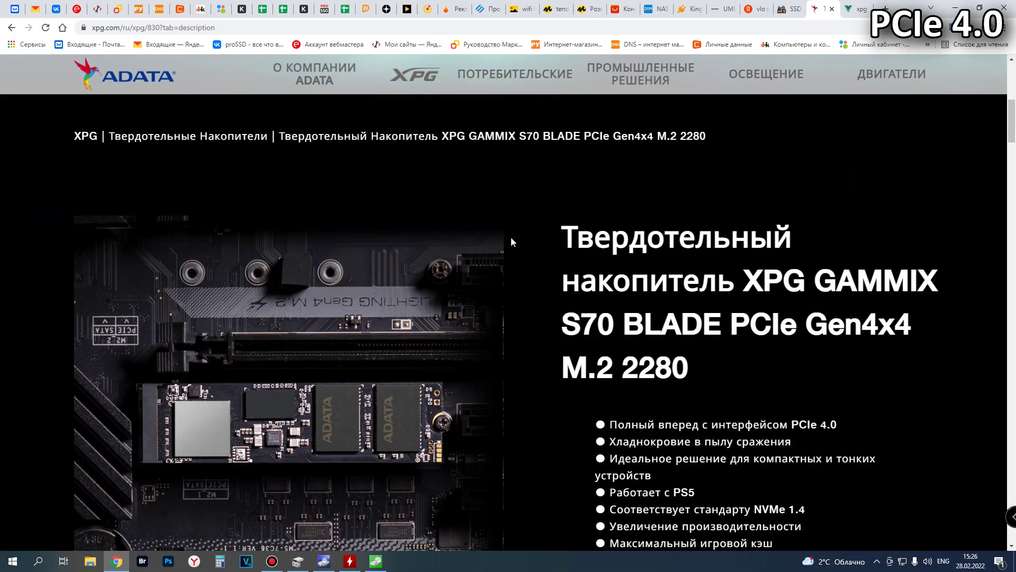
pyautogui.scroll(-5, 529, 243)
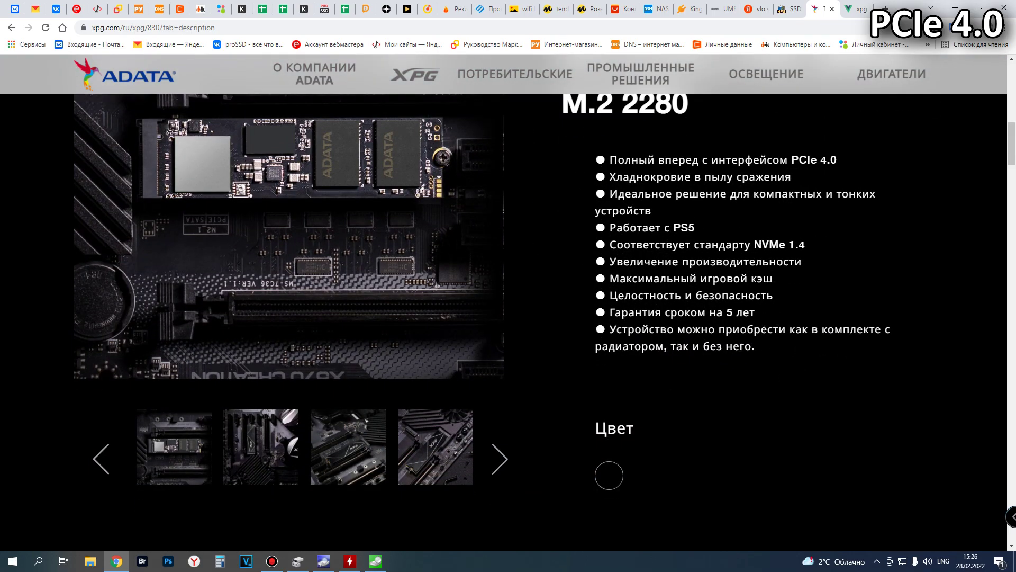
pyautogui.scroll(-5, 764, 356)
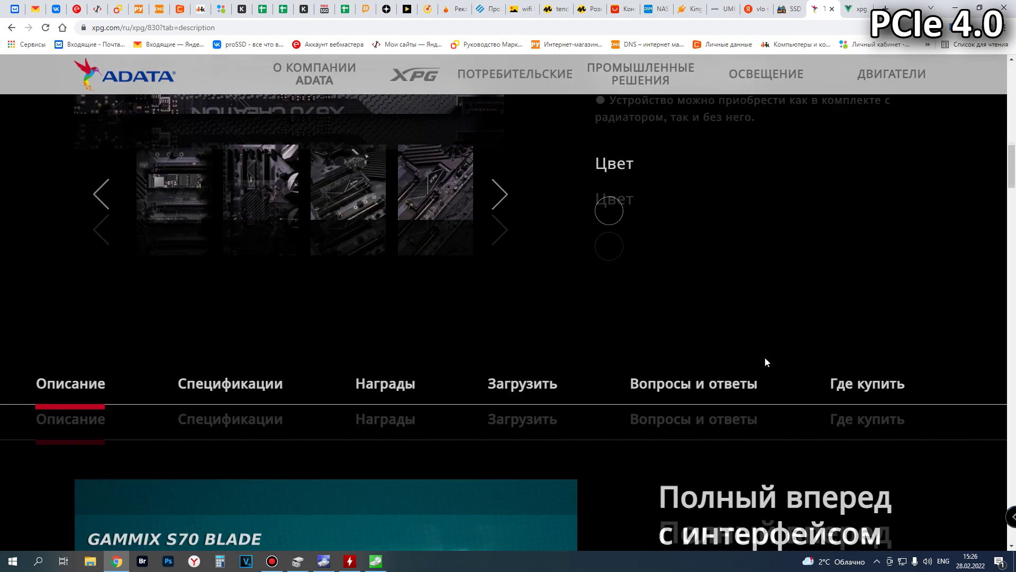
pyautogui.scroll(-5, 757, 350)
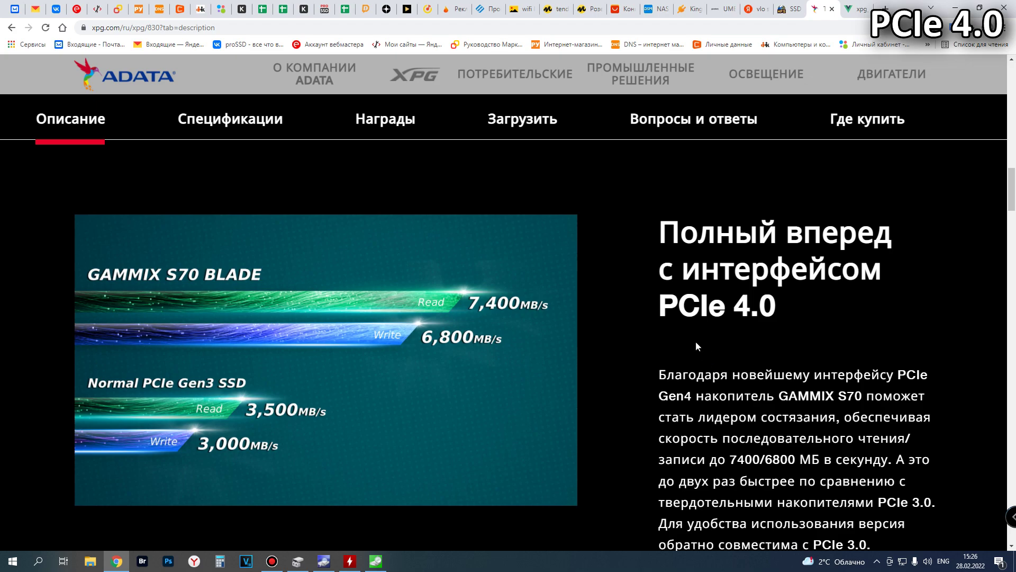
pyautogui.scroll(-2, 695, 347)
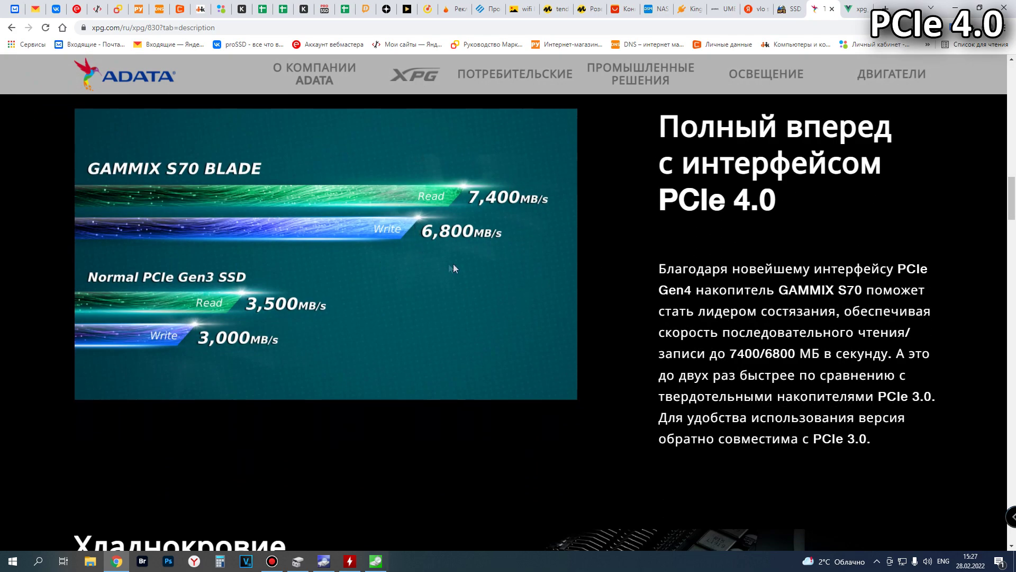
pyautogui.scroll(-6, 466, 269)
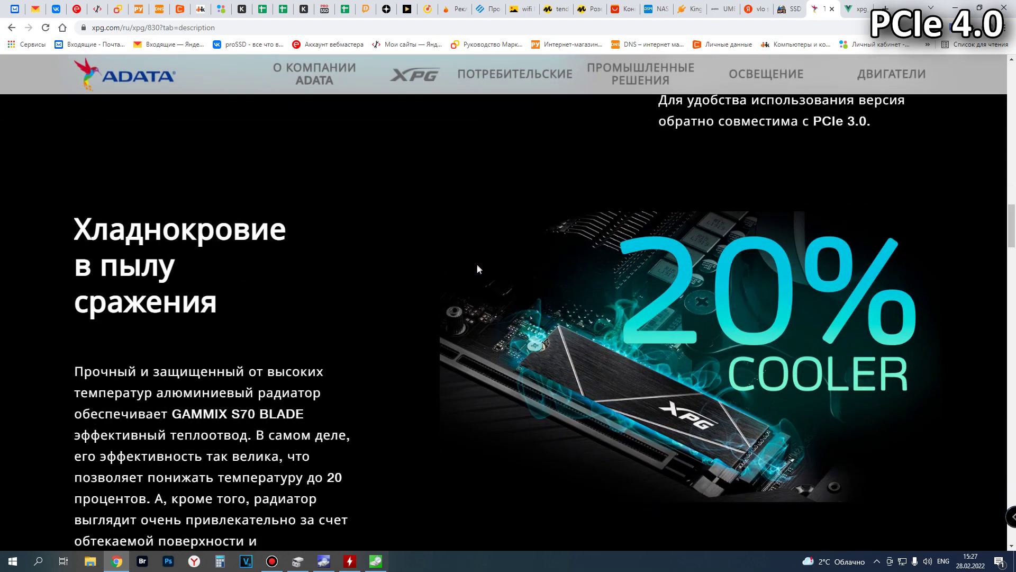
pyautogui.scroll(-8, 479, 263)
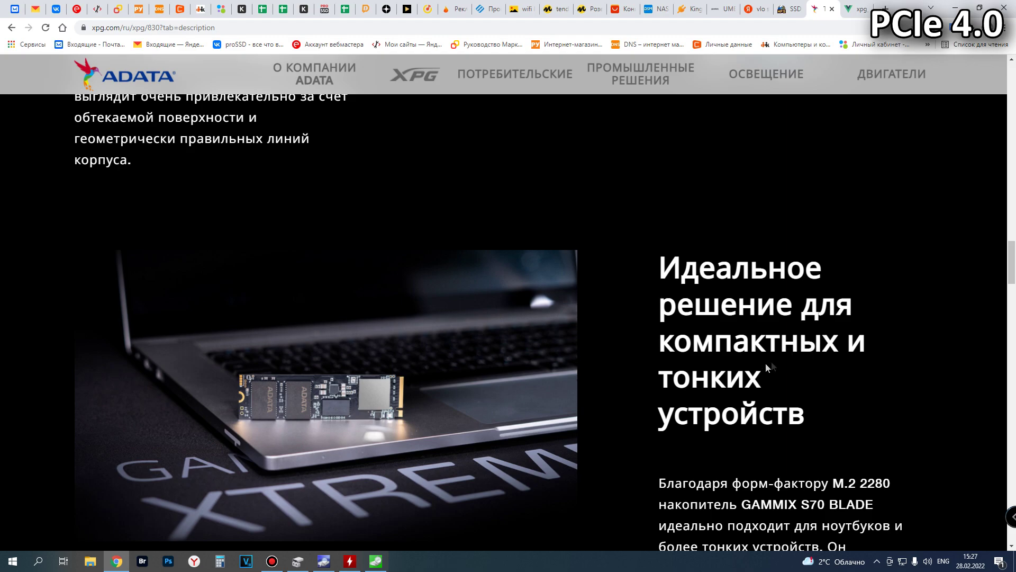
pyautogui.scroll(-8, 765, 363)
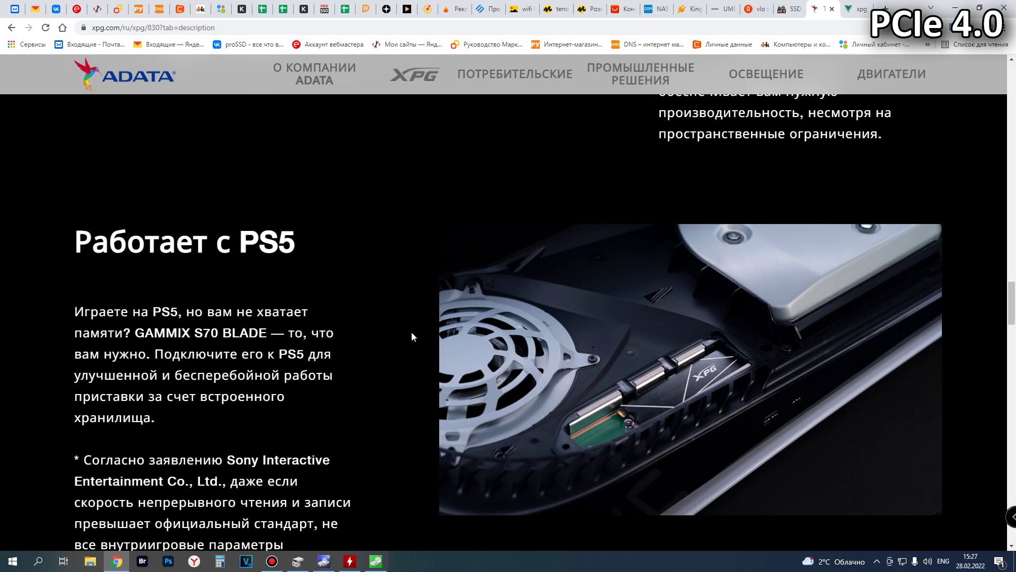
pyautogui.scroll(-2, 411, 329)
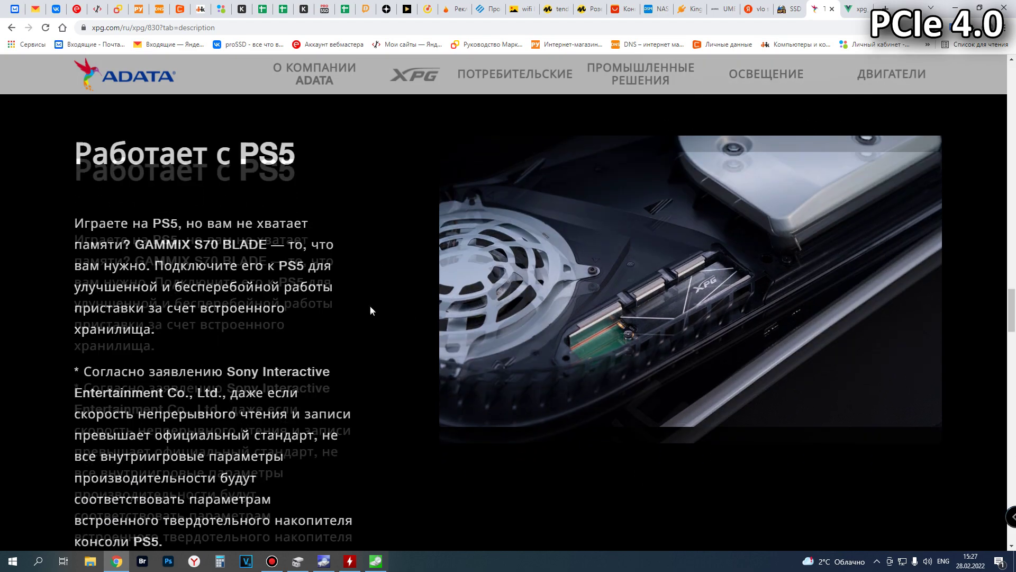
pyautogui.scroll(-1, 370, 309)
pyautogui.scroll(2, 371, 309)
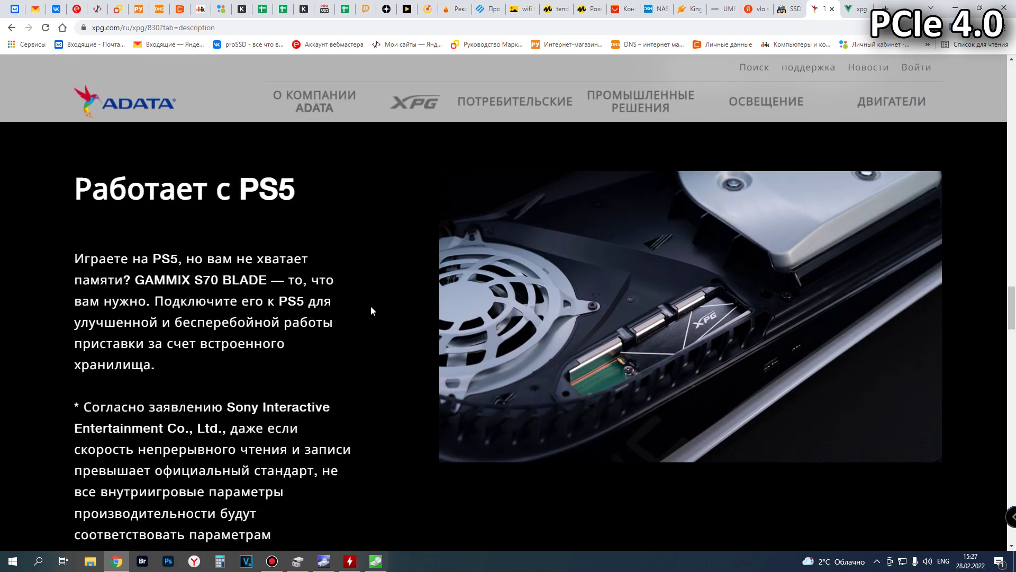
# Review the product page's sections on NVMe efficiency, SLC and DRAM caching, capacity, data security and warranty.
pyautogui.scroll(-10, 591, 322)
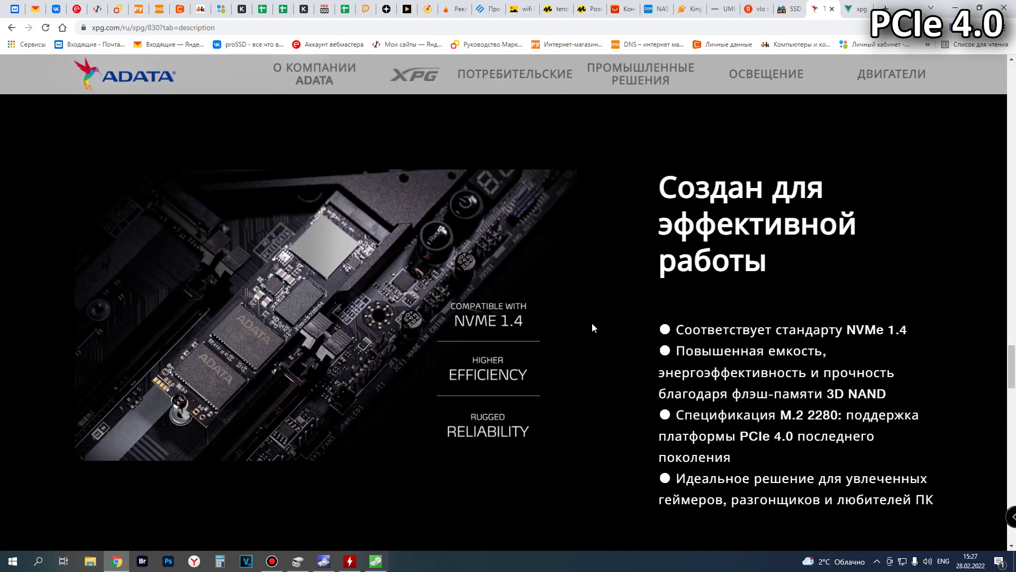
pyautogui.scroll(-7, 592, 322)
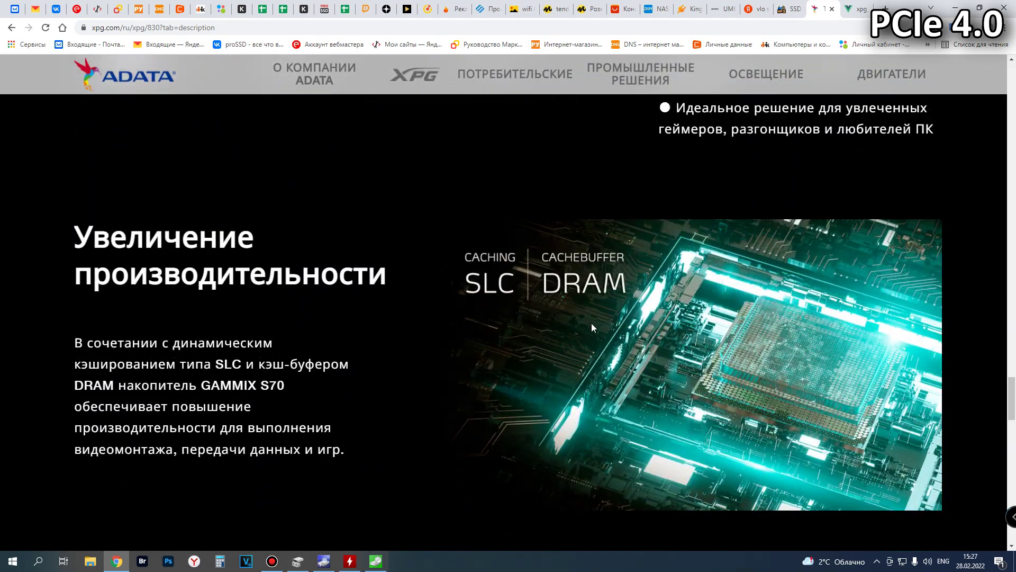
pyautogui.scroll(1, 592, 324)
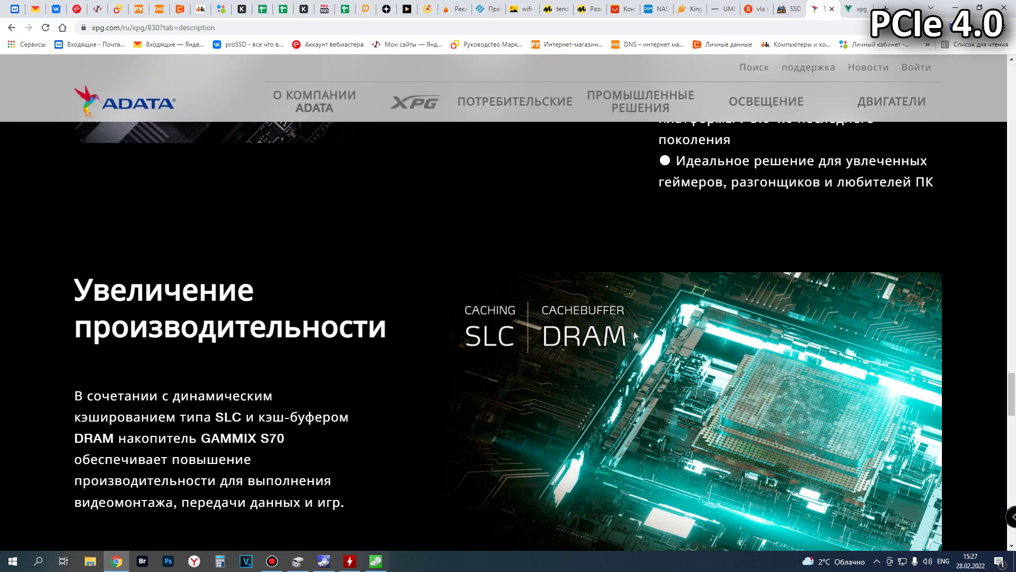
pyautogui.scroll(-7, 634, 331)
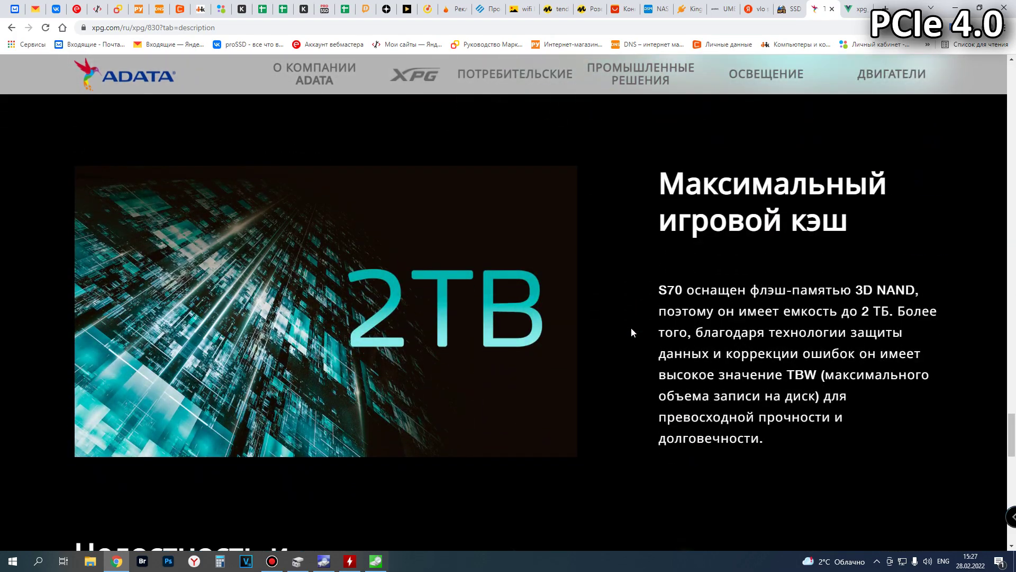
pyautogui.scroll(-6, 631, 328)
pyautogui.scroll(-12, 633, 327)
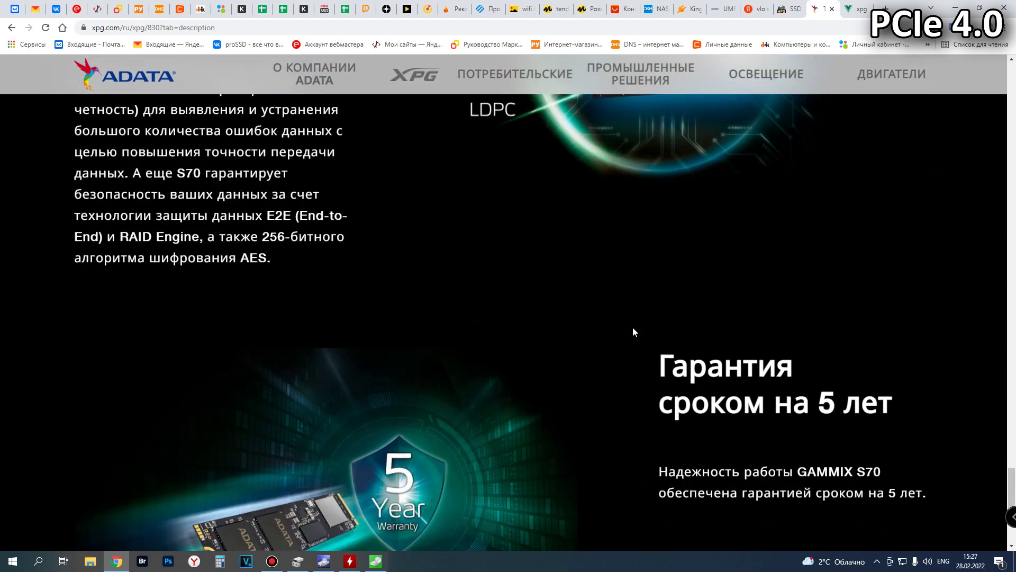
pyautogui.scroll(20, 635, 333)
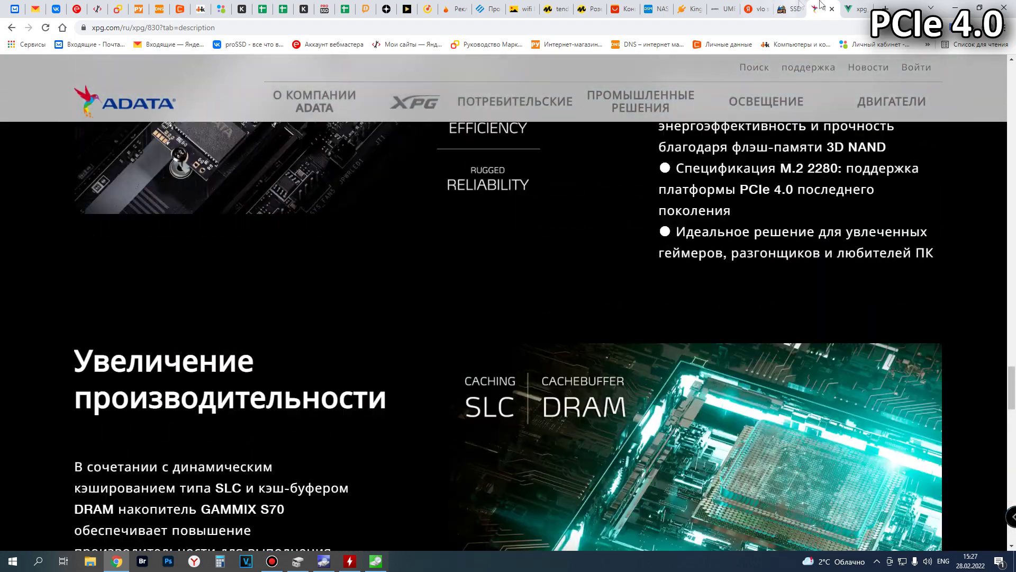
# Examine the specifications, performance table and schematics in the XPG GAMMIX S70 BLADE datasheet PDF.
pyautogui.click(854, 9)
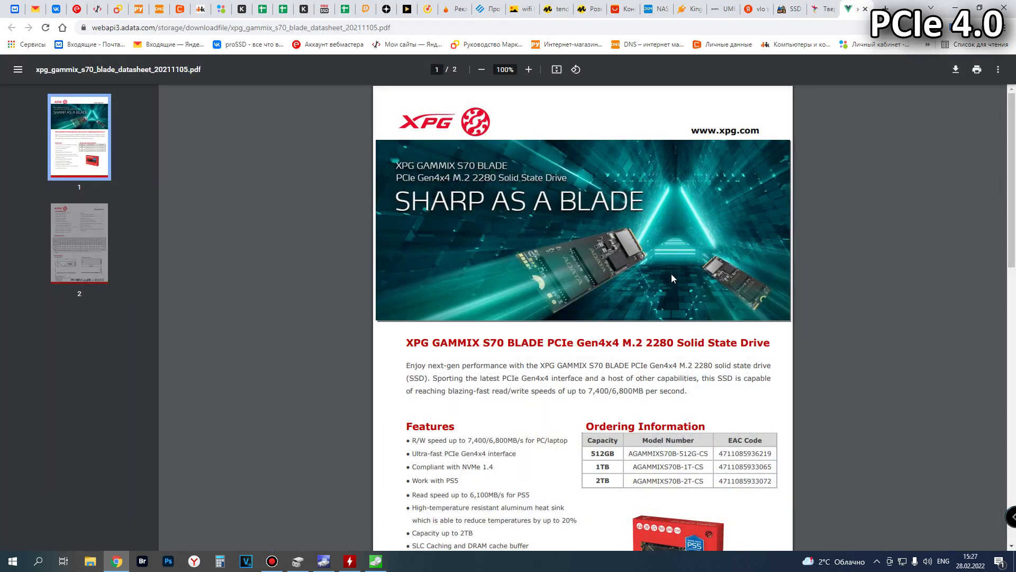
pyautogui.scroll(-9, 672, 262)
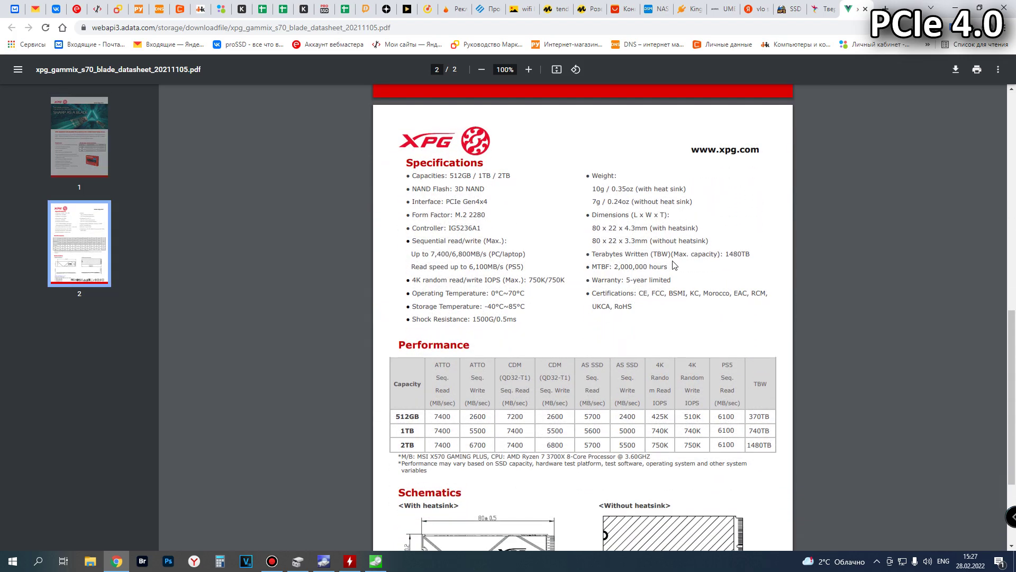
pyautogui.scroll(-1, 671, 262)
pyautogui.scroll(1, 668, 262)
pyautogui.scroll(-2, 555, 300)
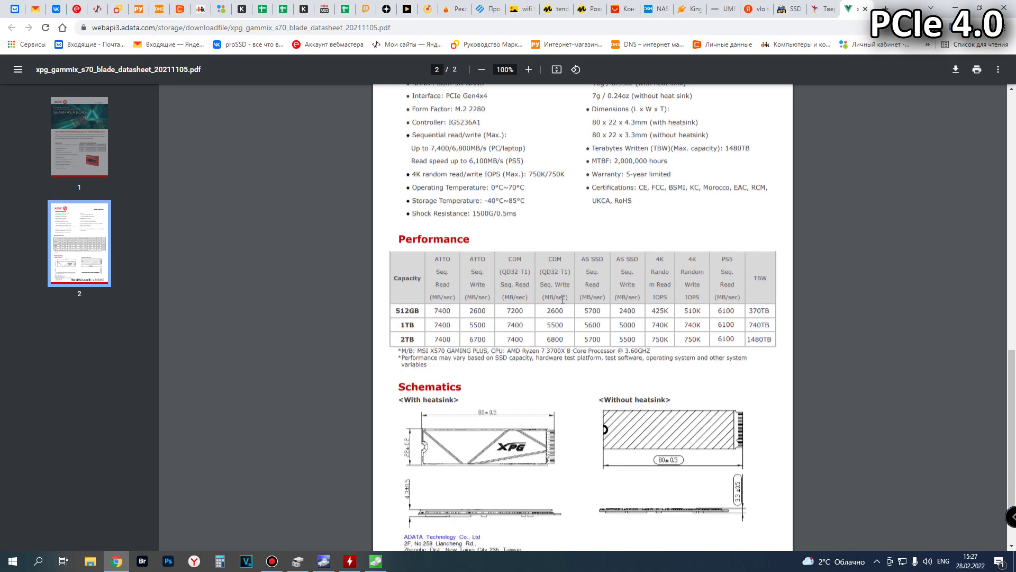
pyautogui.scroll(-1, 530, 294)
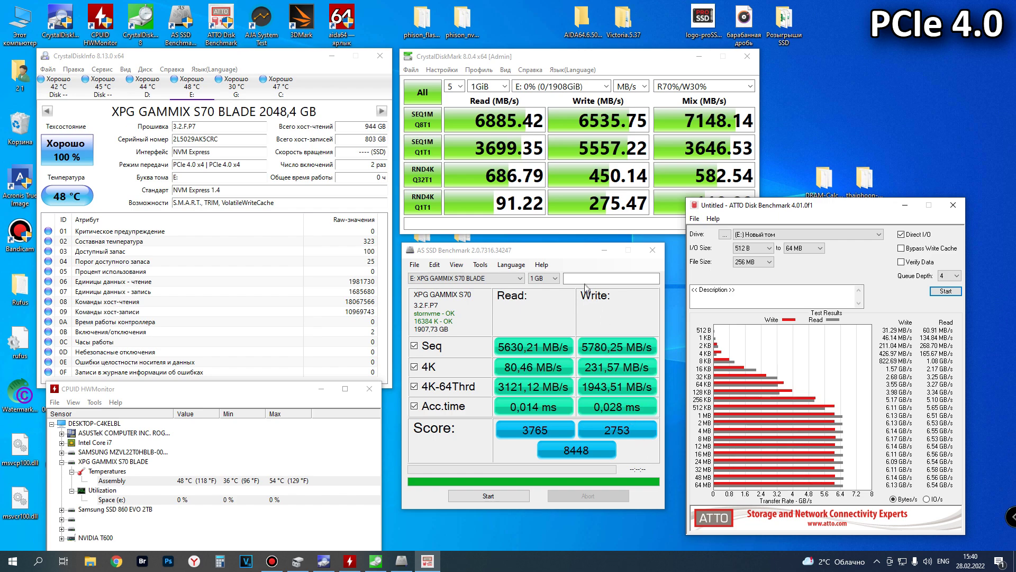
# Open AJA System Test and run its disk test on drive E:, and look through the 3DMark storage benchmark results.
pyautogui.doubleClick(263, 21)
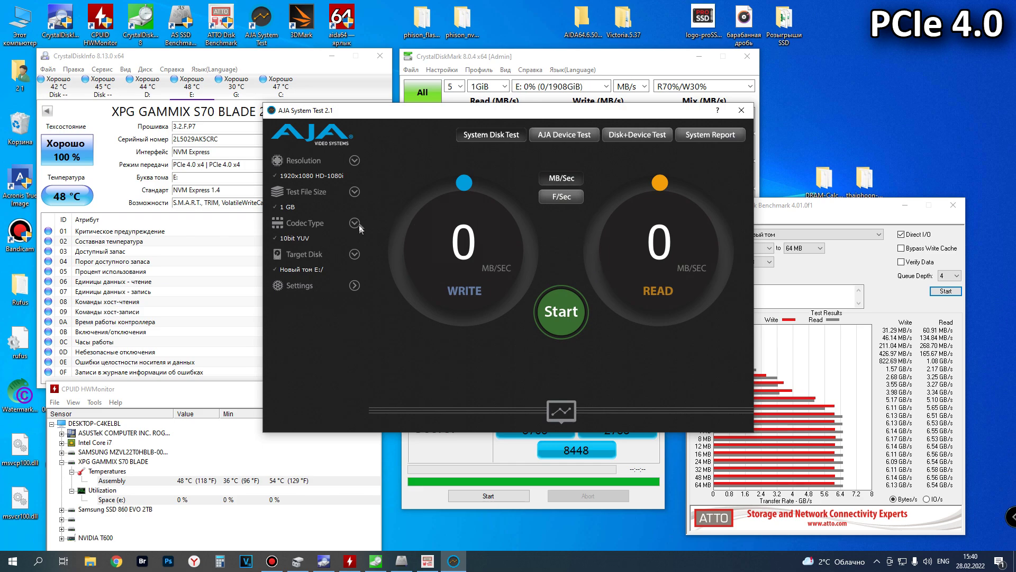
pyautogui.click(572, 312)
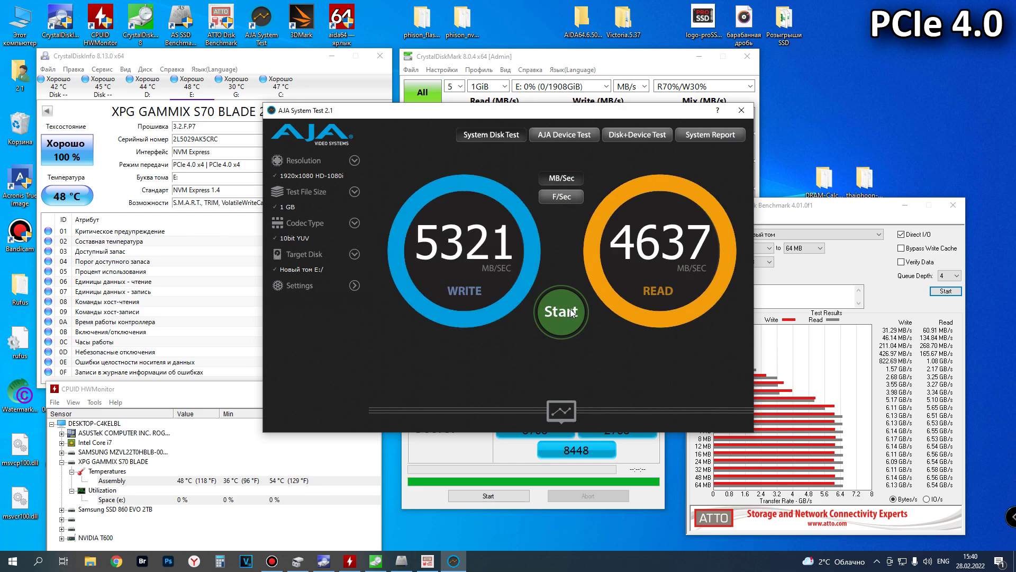
pyautogui.click(571, 312)
pyautogui.click(571, 312)
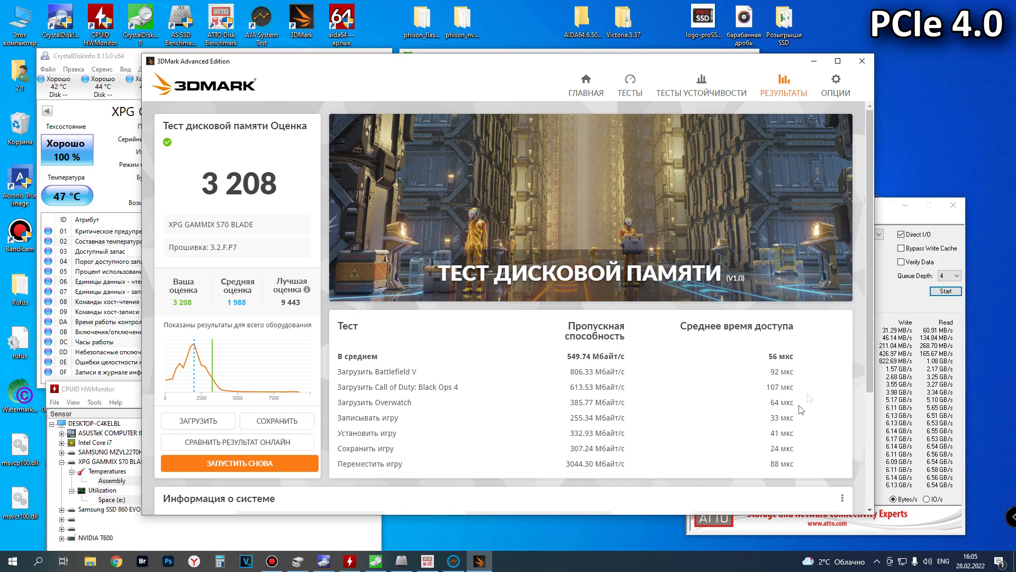
pyautogui.moveTo(869, 287)
pyautogui.mouseDown()
pyautogui.moveTo(868, 418)
pyautogui.moveTo(873, 283)
pyautogui.mouseUp()
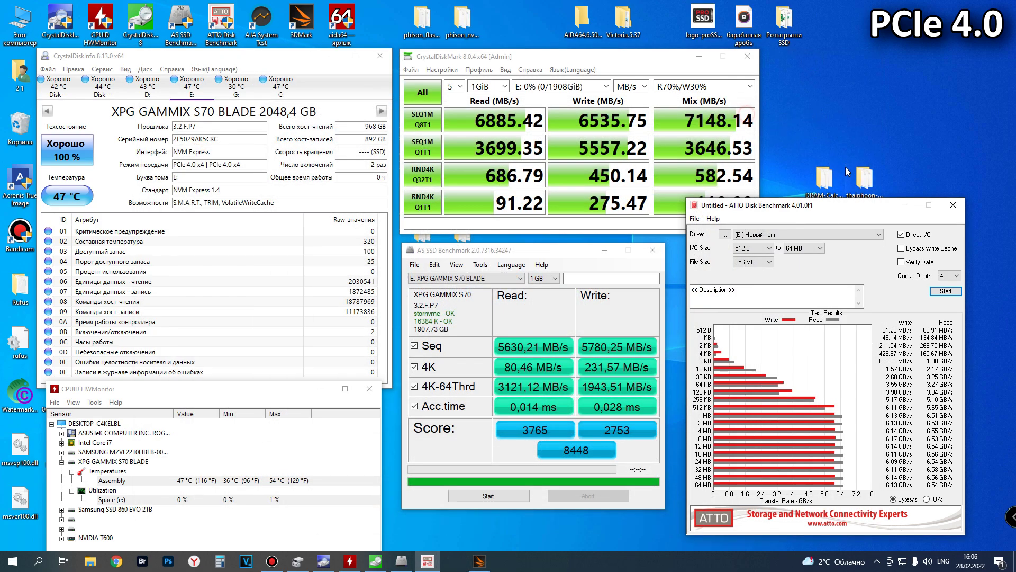
# Switch the results in ATTO Disk Benchmark, AS SSD Benchmark and CrystalDiskMark to I/O operations per second.
pyautogui.click(926, 499)
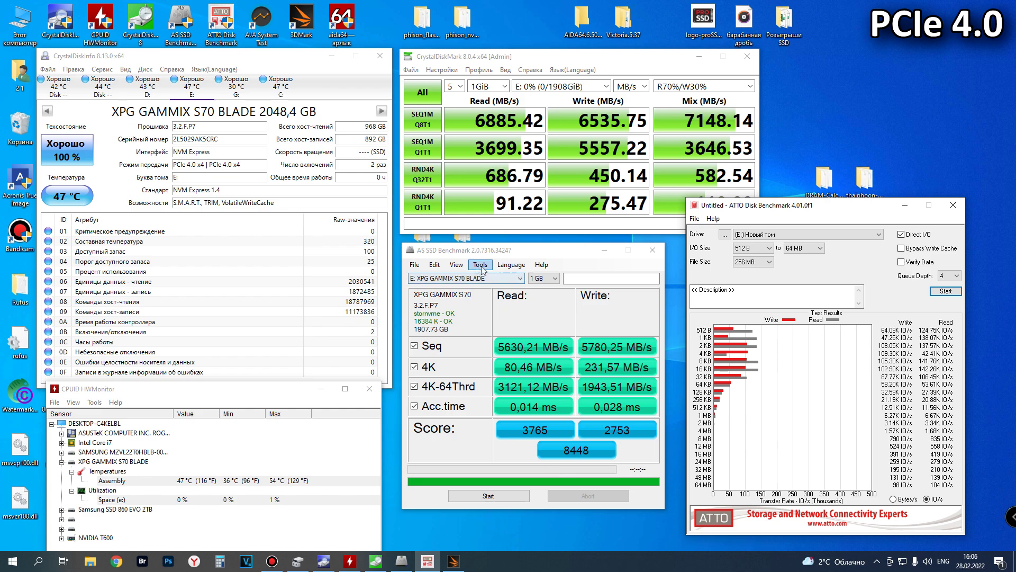
pyautogui.click(456, 264)
pyautogui.click(468, 287)
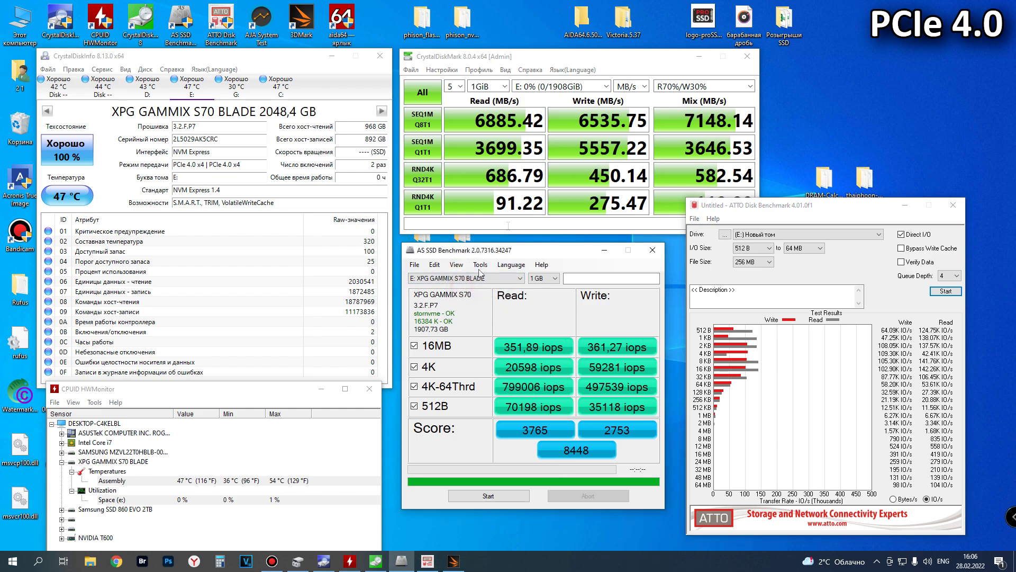
pyautogui.click(582, 58)
pyautogui.click(644, 86)
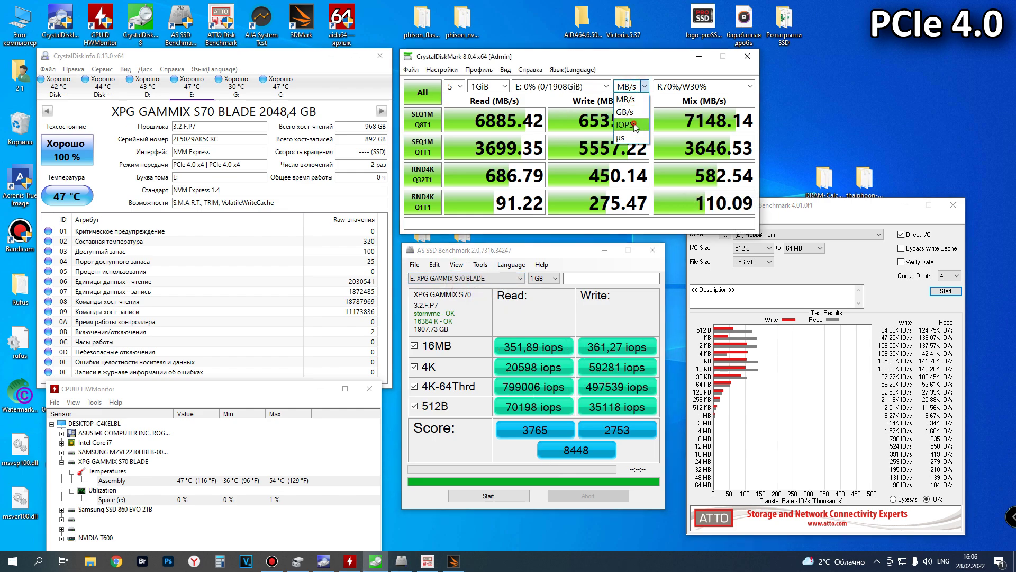
pyautogui.click(630, 125)
# Minimize the CrystalDiskMark, ATTO Disk Benchmark, AS SSD Benchmark and CrystalDiskInfo windows to clear the desktop.
pyautogui.click(699, 56)
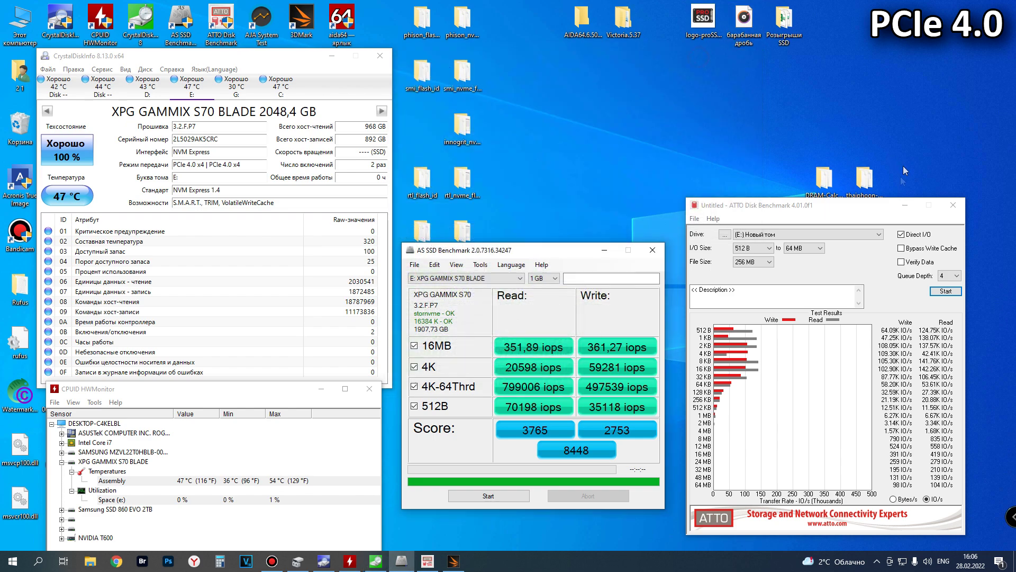
pyautogui.click(904, 205)
pyautogui.click(608, 252)
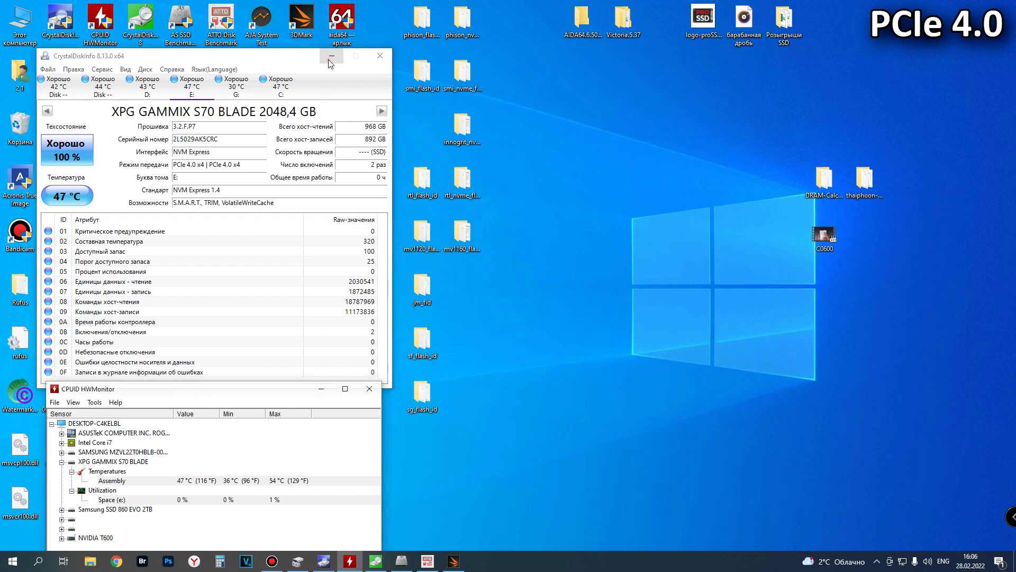
pyautogui.click(332, 56)
# Open ADATA SSD ToolBox, restore CrystalDiskInfo and move the ToolBox window aside.
pyautogui.doubleClick(180, 182)
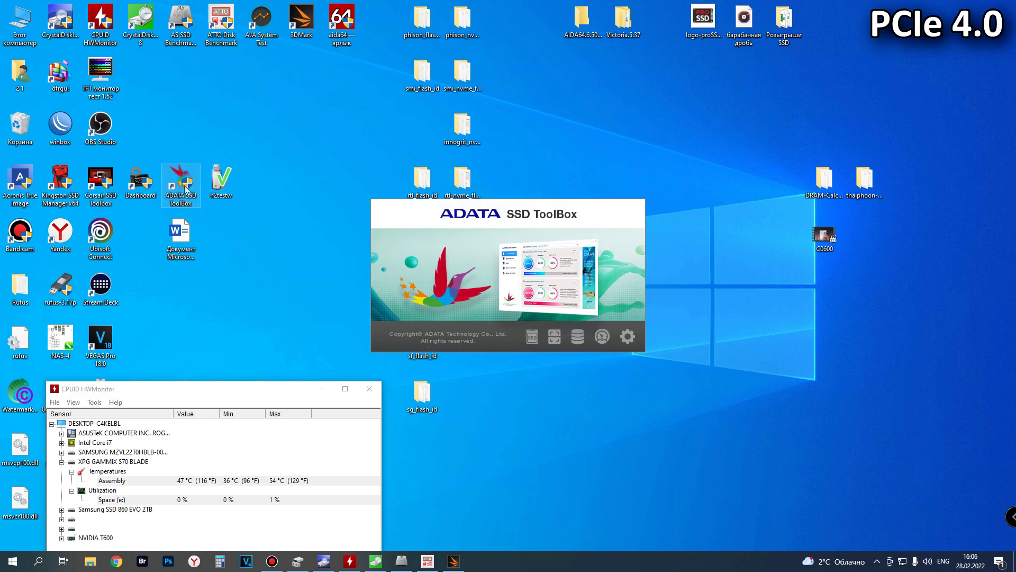
pyautogui.click(321, 566)
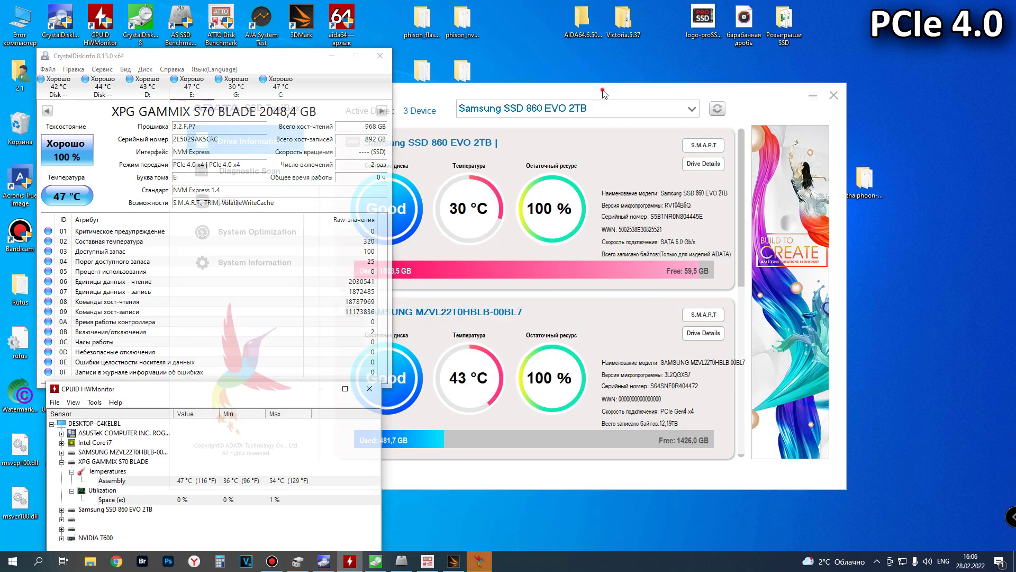
pyautogui.moveTo(603, 94); pyautogui.dragTo(709, 96)
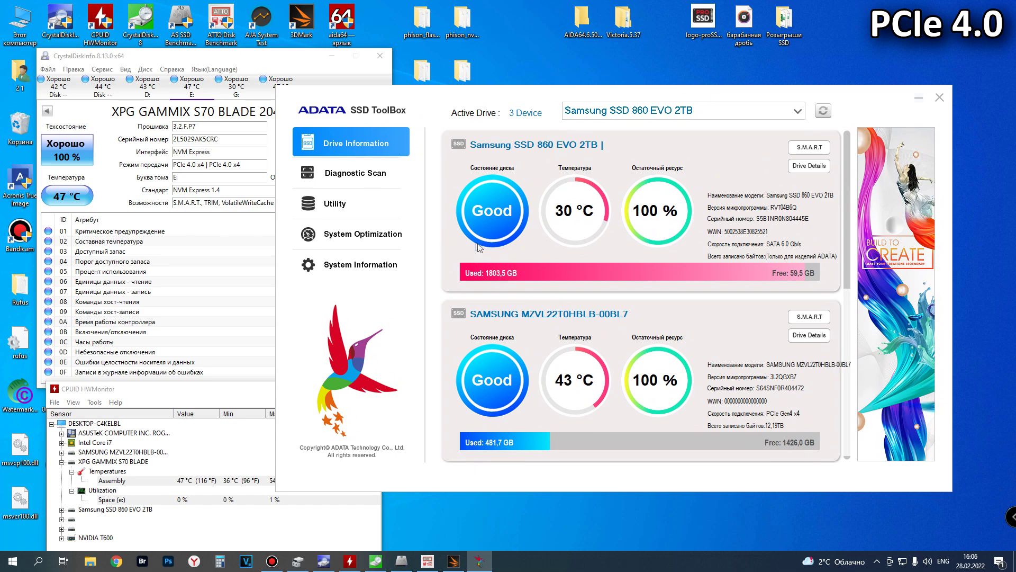
# Check the XPG GAMMIX S70 BLADE drive information and its SMART details in ADATA SSD ToolBox.
pyautogui.scroll(-3, 593, 323)
pyautogui.scroll(-1, 602, 318)
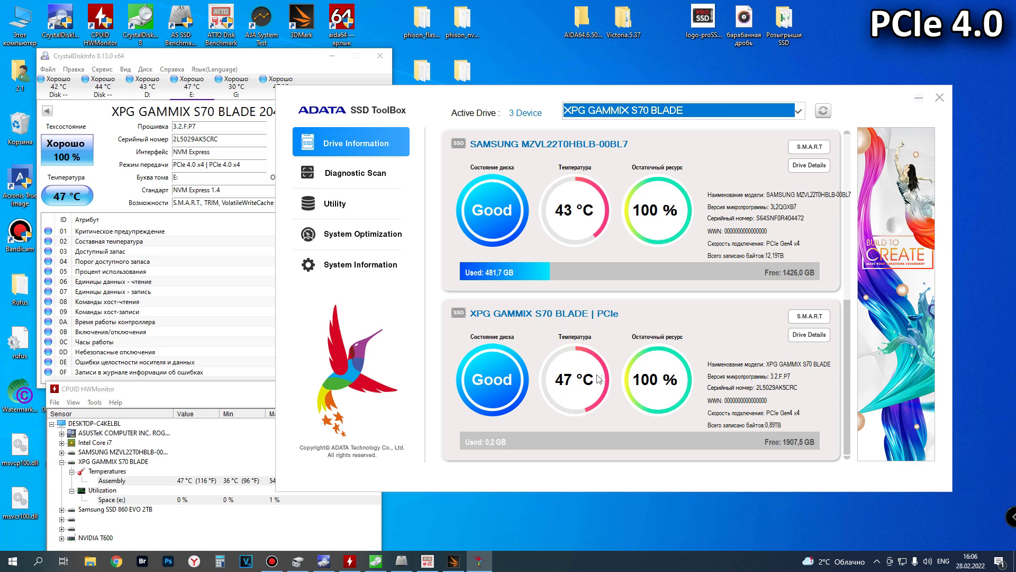
pyautogui.click(808, 317)
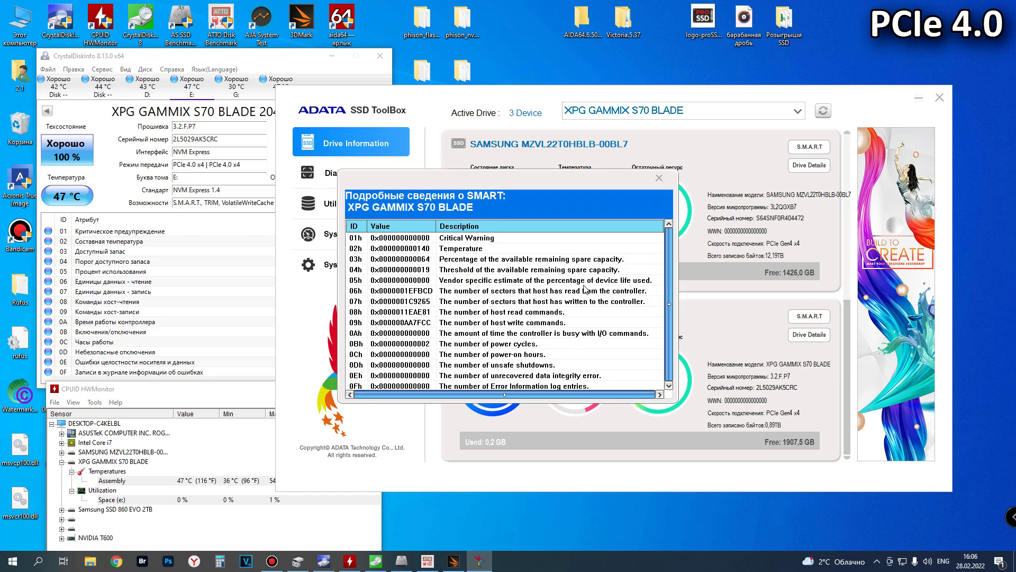
pyautogui.click(659, 179)
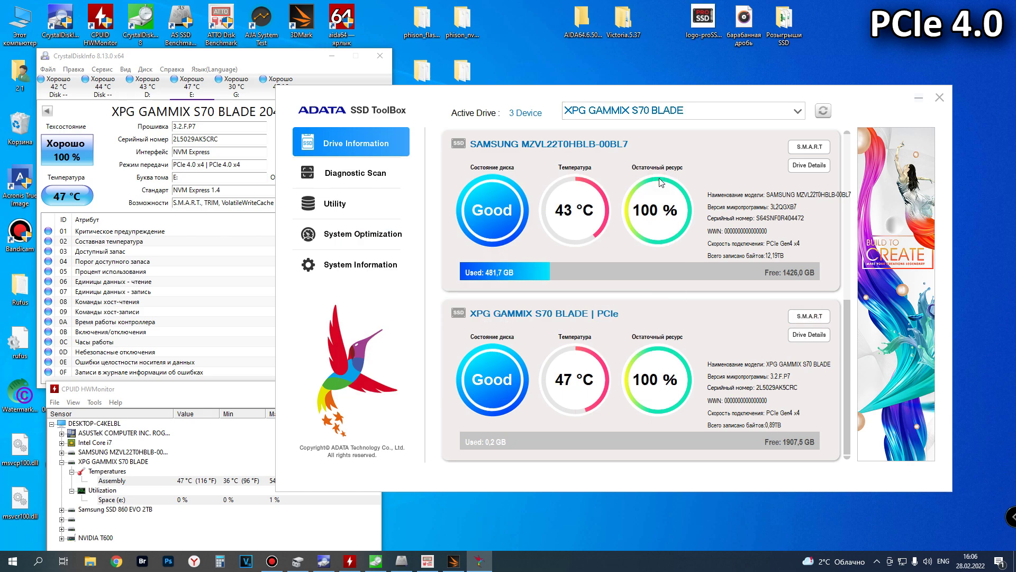
# Look through the ToolBox's diagnostic scan, utility, system optimization and system information pages, and close the program.
pyautogui.click(336, 180)
pyautogui.click(347, 205)
pyautogui.click(351, 233)
pyautogui.click(357, 266)
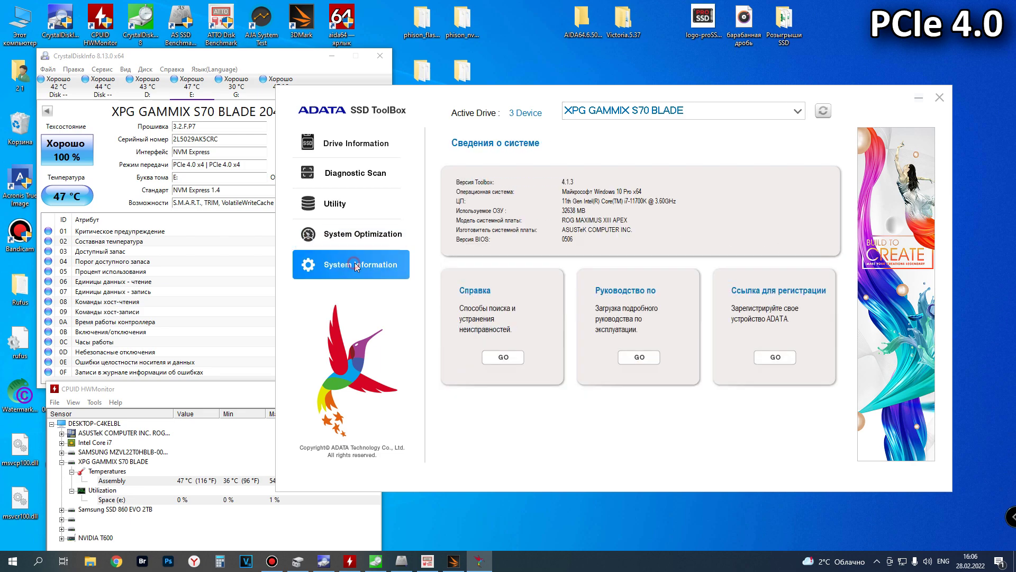
pyautogui.click(358, 232)
pyautogui.click(346, 204)
pyautogui.click(344, 174)
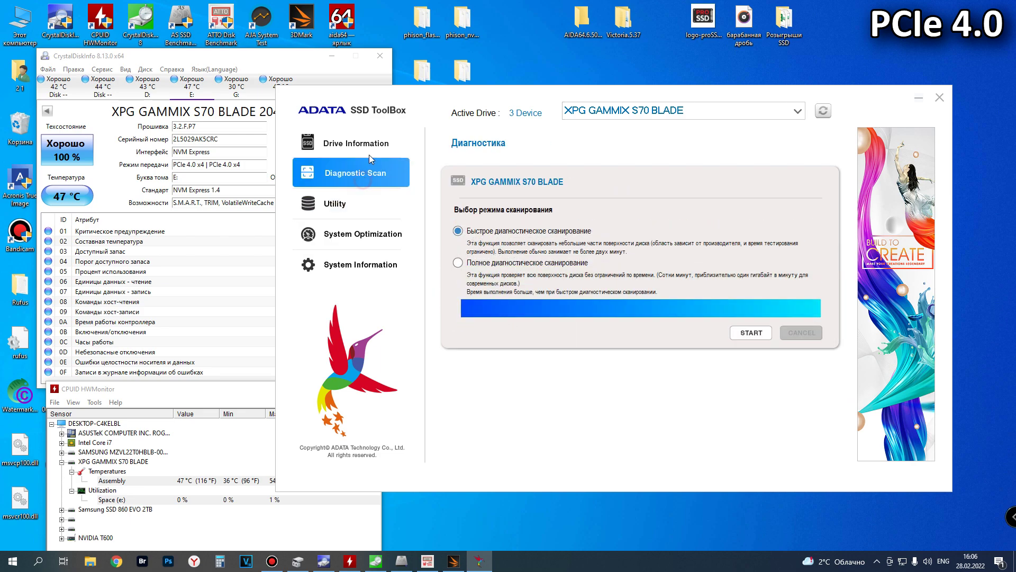
pyautogui.click(349, 143)
pyautogui.click(940, 98)
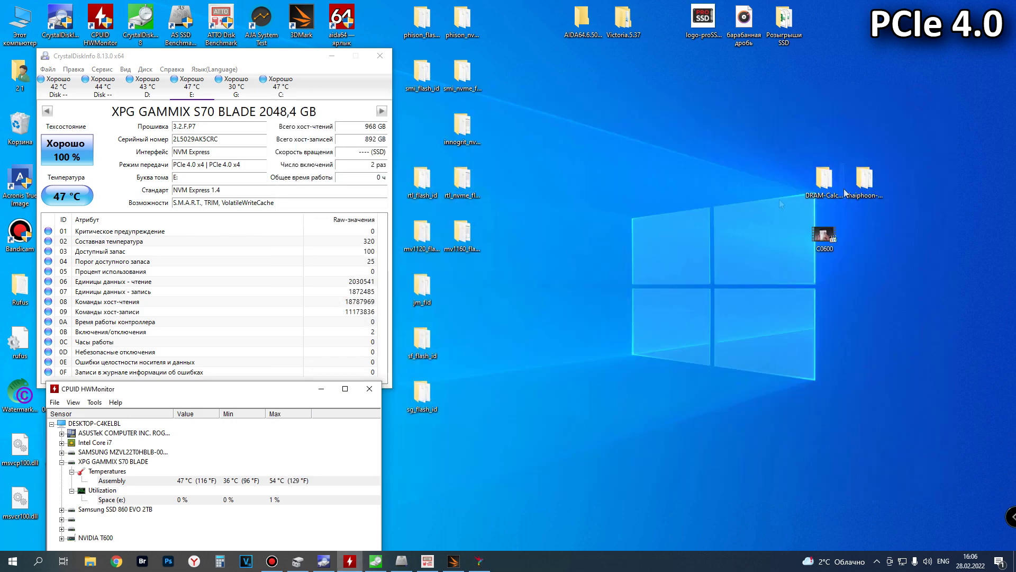
# Open the properties of drive Новый том (E:) in File Explorer and run drive optimization on it.
pyautogui.doubleClick(20, 22)
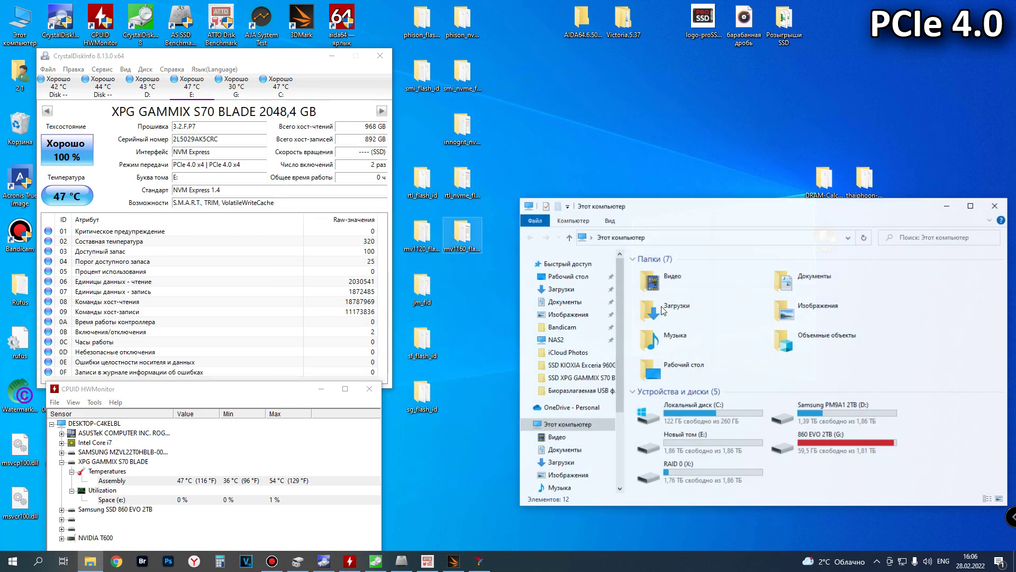
pyautogui.doubleClick(725, 438)
pyautogui.rightClick(742, 464)
pyautogui.click(777, 458)
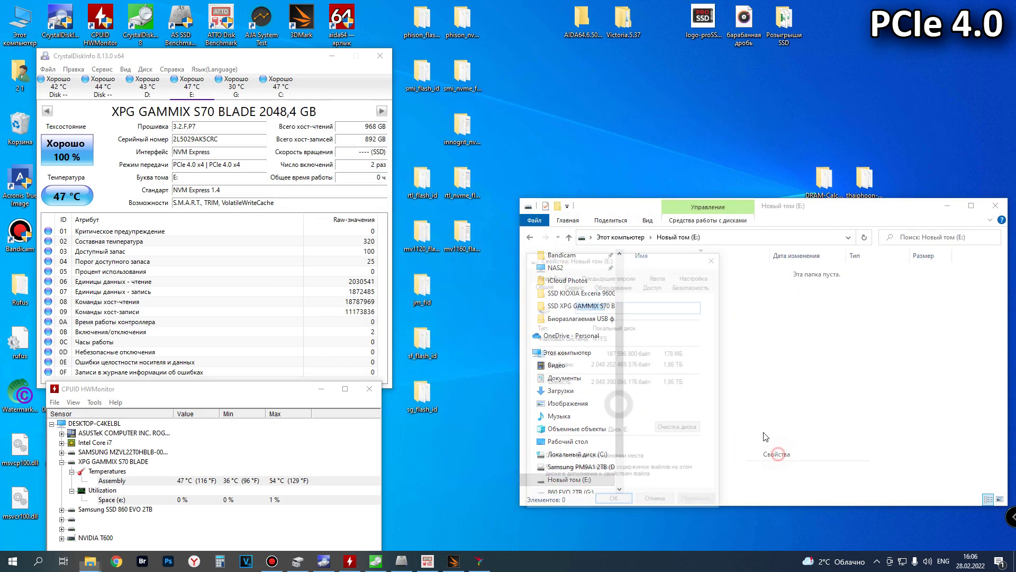
pyautogui.click(573, 285)
pyautogui.click(647, 383)
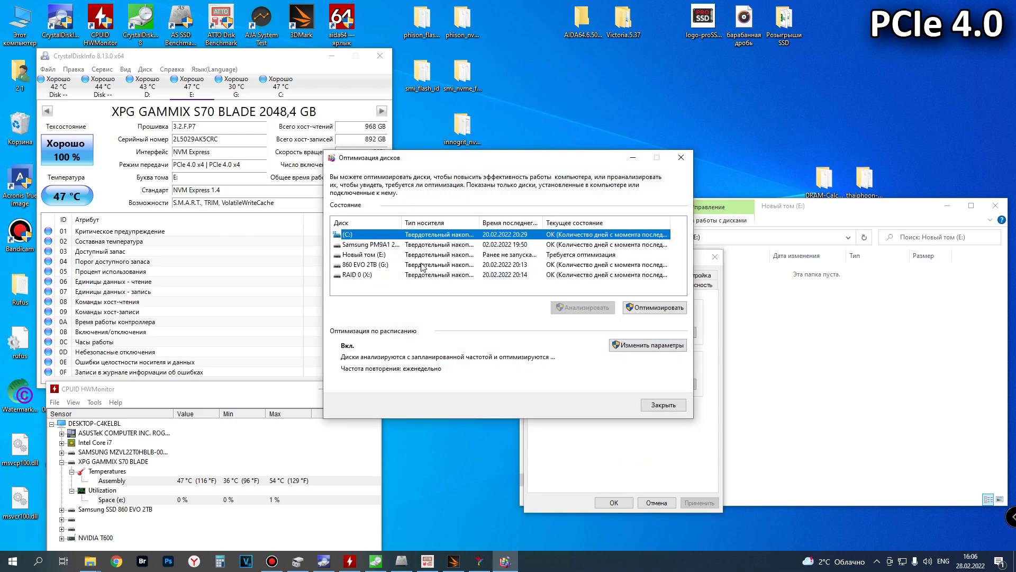
pyautogui.click(378, 255)
pyautogui.click(669, 307)
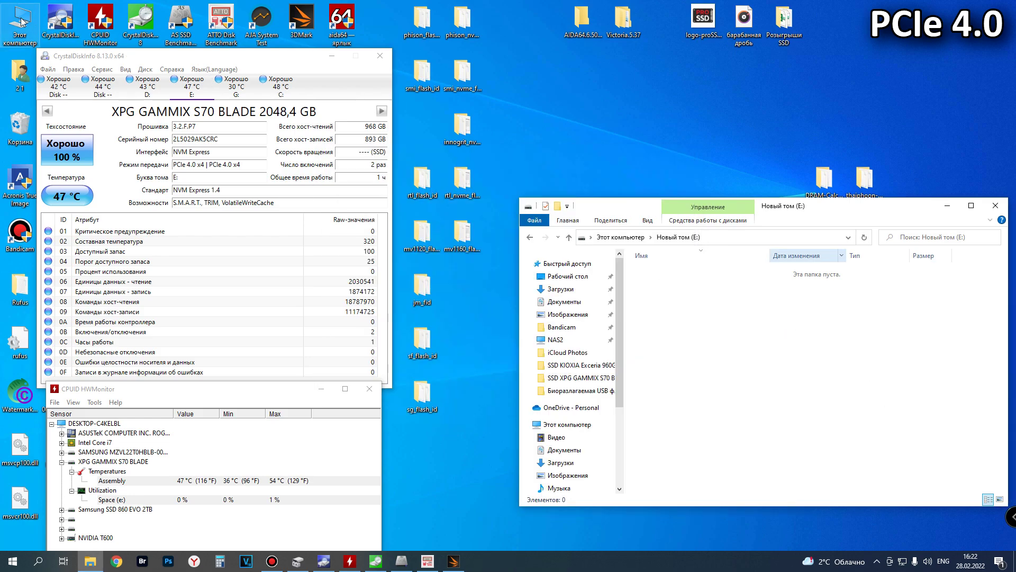
# Copy the RENDER-100 folder from Samsung PM9A1 2TB (D:) to the empty drive E:.
pyautogui.press('super+e')
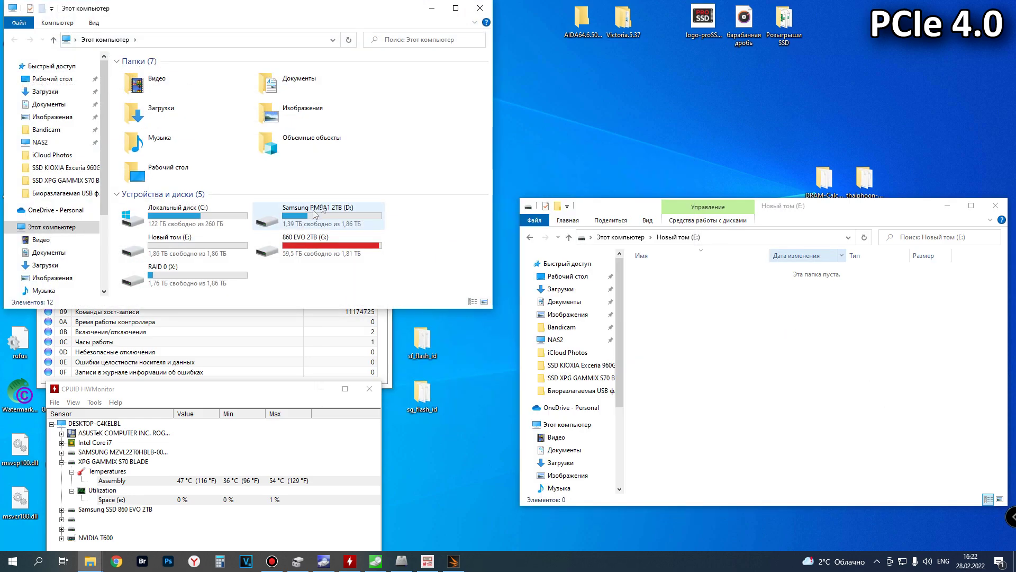
pyautogui.doubleClick(315, 212)
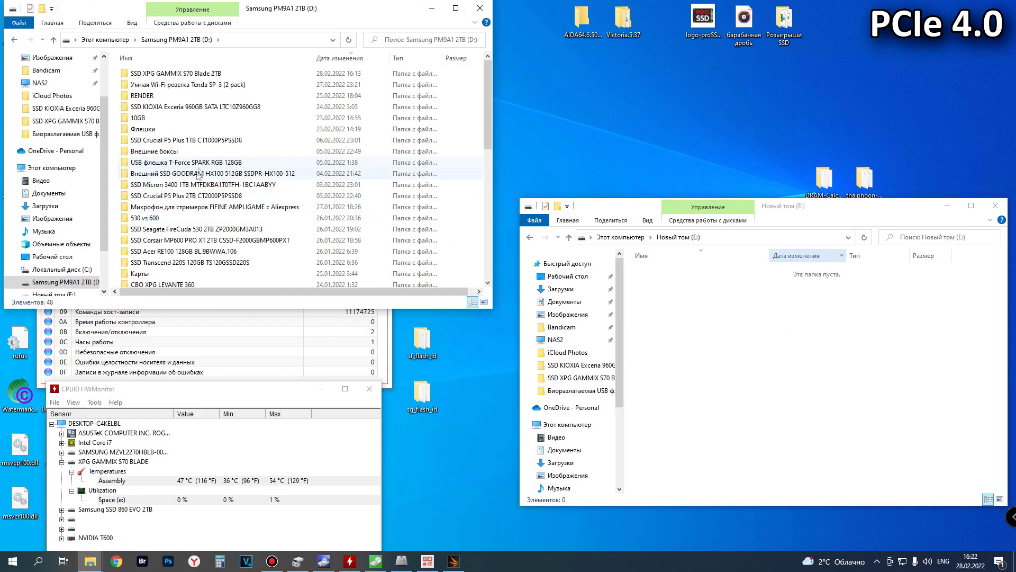
pyautogui.scroll(-9, 158, 195)
pyautogui.click(159, 181)
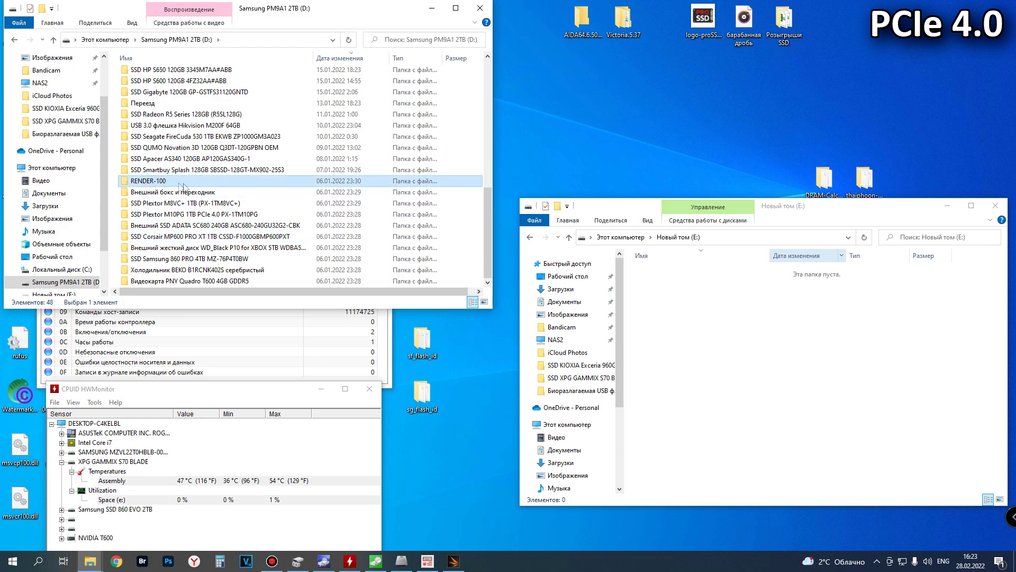
pyautogui.click(480, 9)
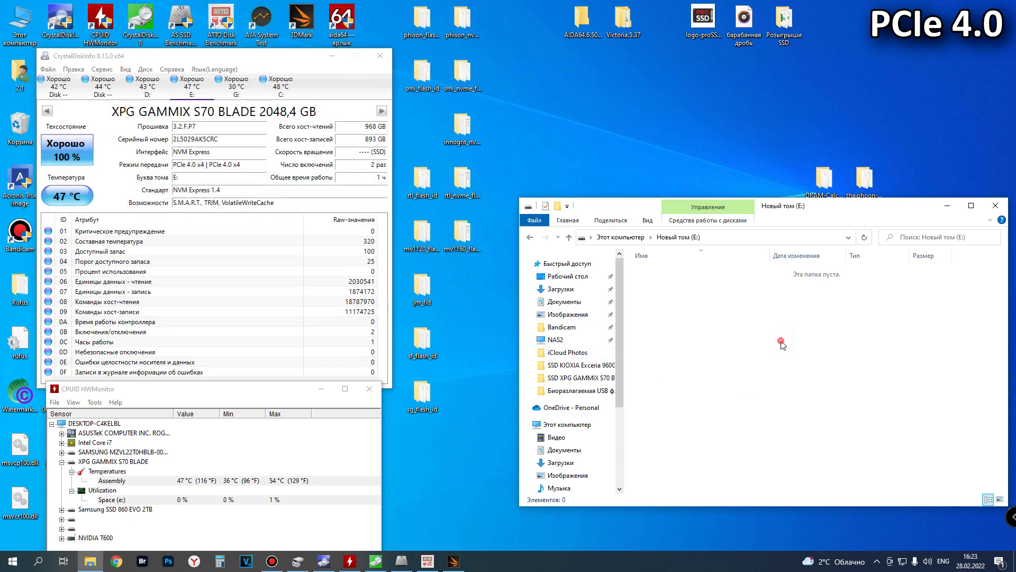
pyautogui.hotkey('ctrl', 'v')
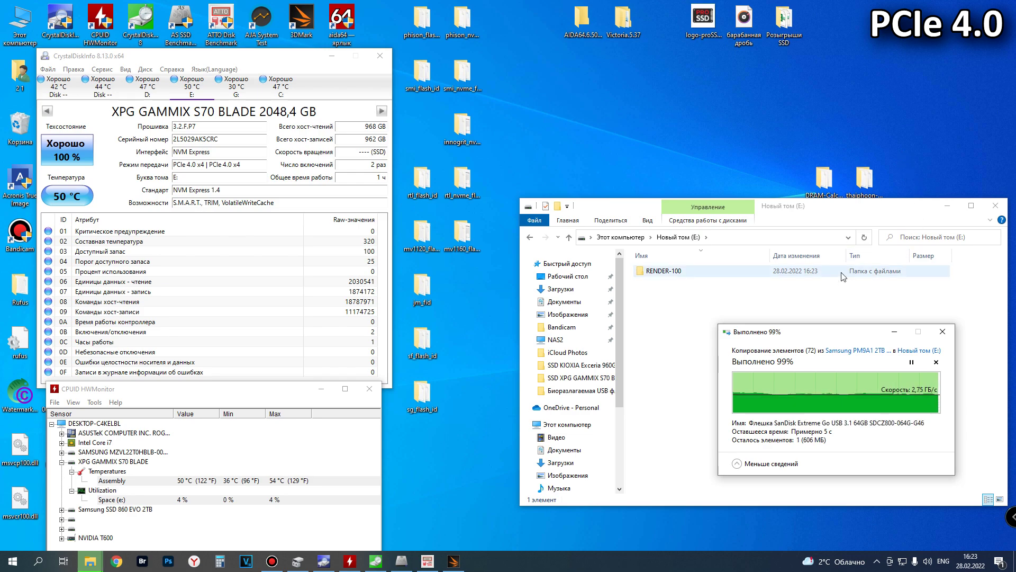
# Rename the copied RENDER-100 folder on drive E: to 1 and start another copy, moving its progress window aside.
pyautogui.click(677, 274)
pyautogui.click(677, 274)
pyautogui.write('1')
pyautogui.click(698, 311)
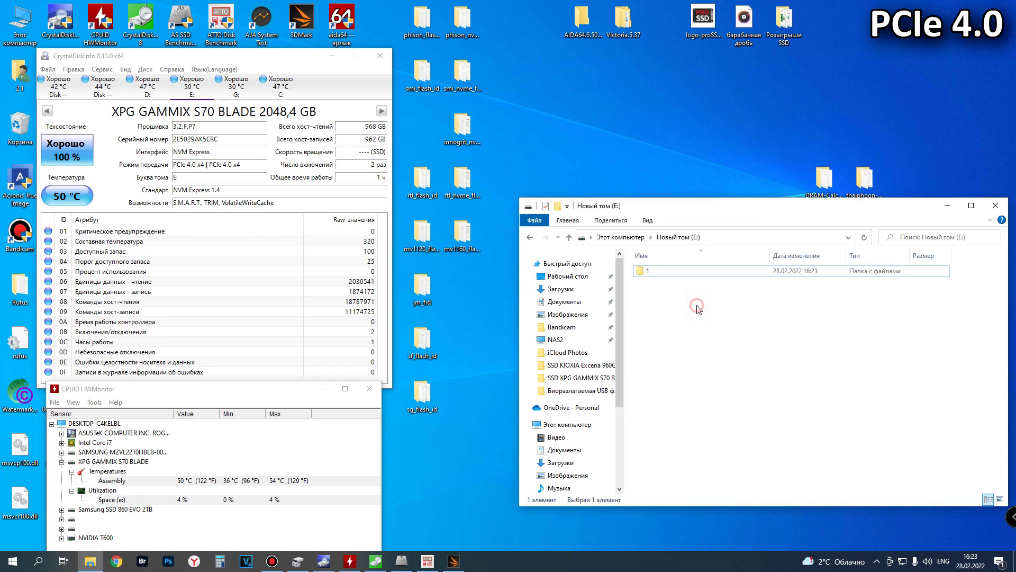
pyautogui.hotkey('ctrl', 'v')
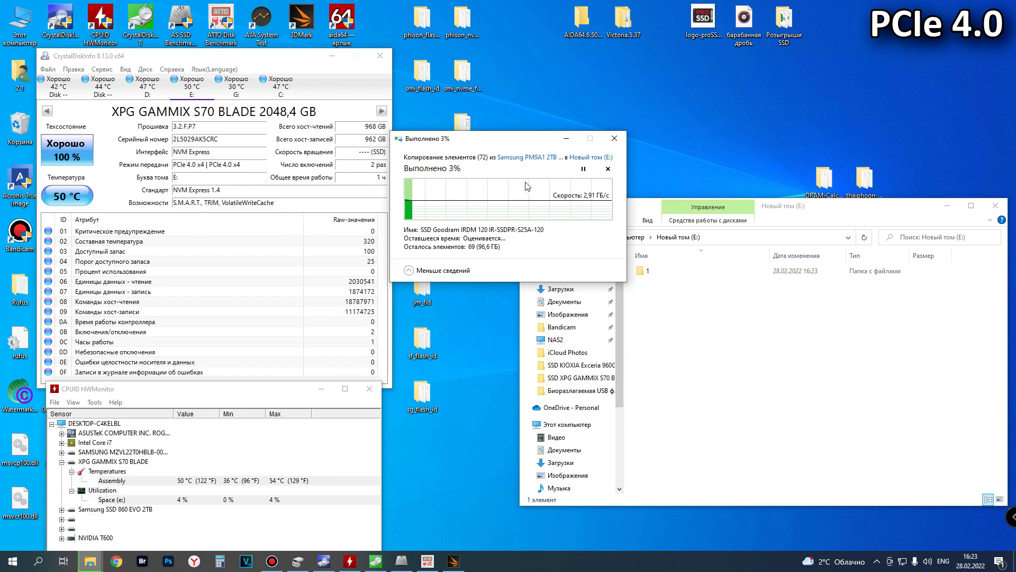
pyautogui.moveTo(524, 177); pyautogui.dragTo(858, 343)
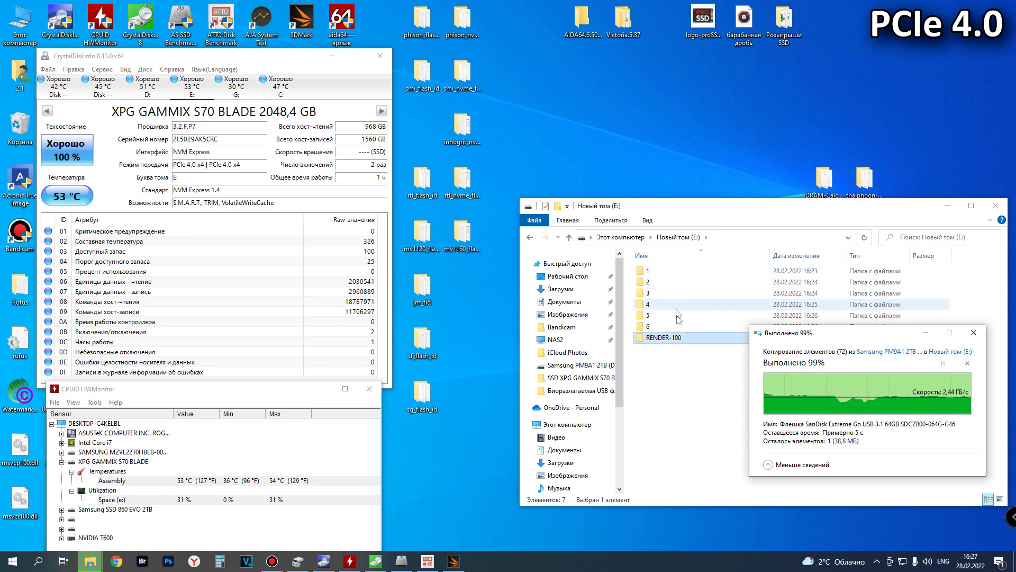
# Rename the newest RENDER-100 copy on drive E: to 7 and paste the folder again, moving the progress window aside.
pyautogui.click(667, 338)
pyautogui.press('F2')
pyautogui.write('7')
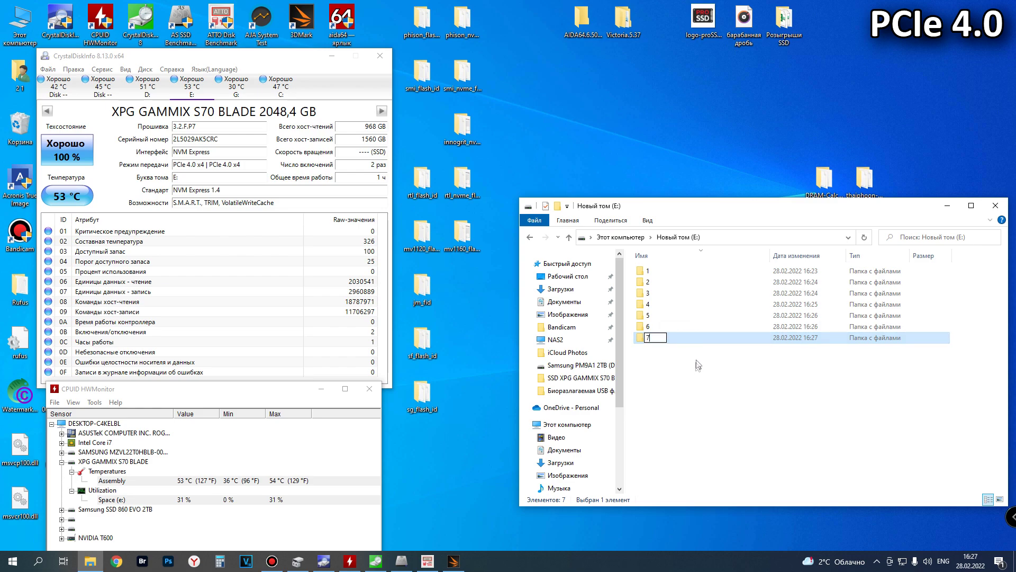
pyautogui.click(697, 365)
pyautogui.hotkey('ctrl', 'v')
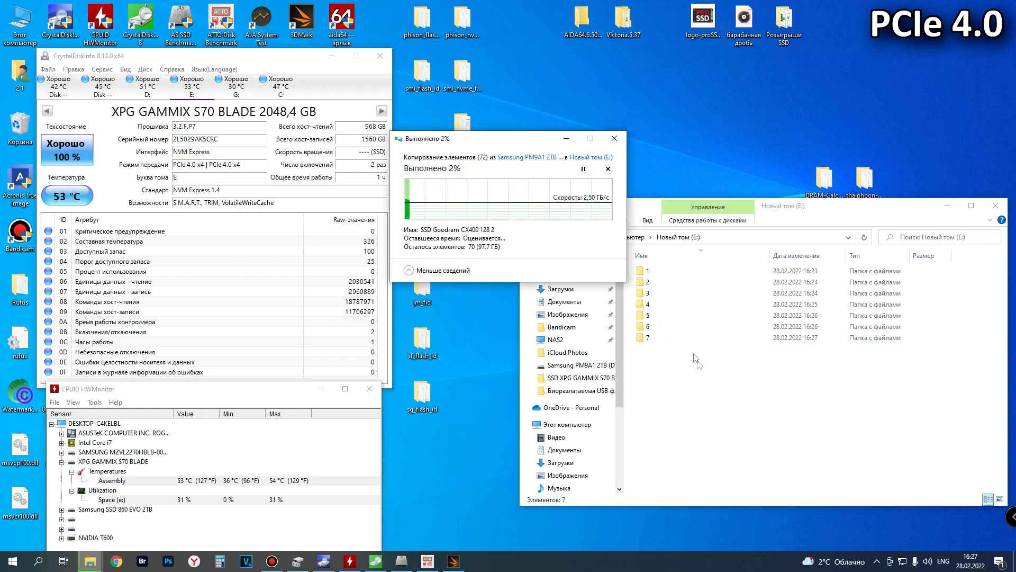
pyautogui.moveTo(540, 143); pyautogui.dragTo(882, 339)
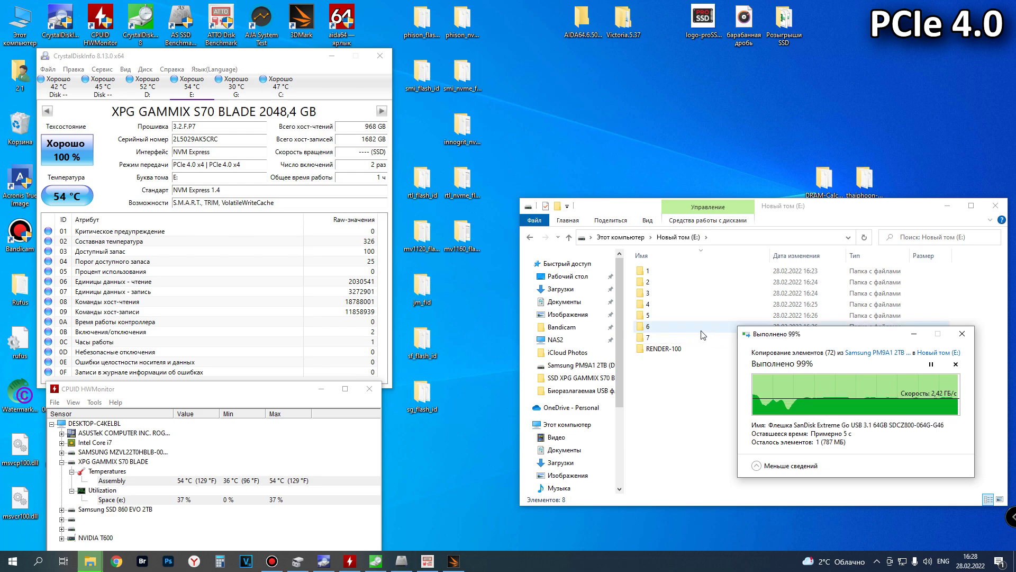
# Rename the next RENDER-100 copy on drive E: to 8.
pyautogui.click(652, 350)
pyautogui.click(653, 351)
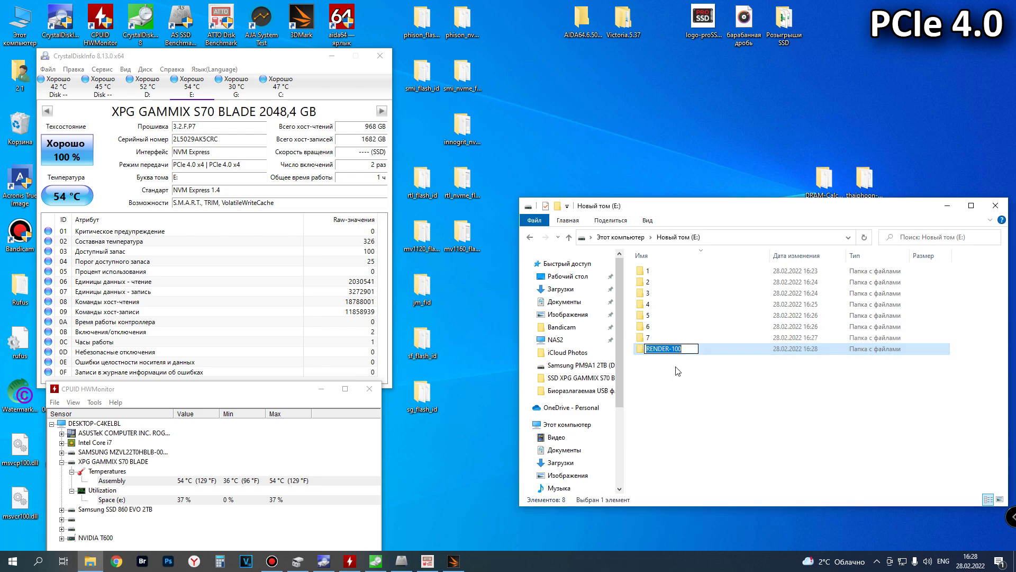
pyautogui.write('8')
pyautogui.click(673, 373)
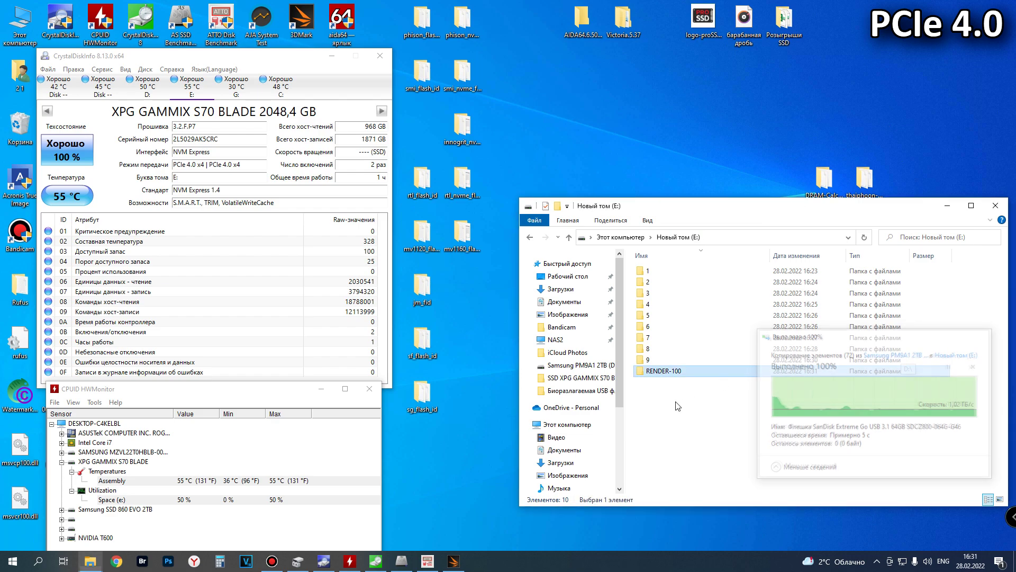
# Permanently delete all folders on drive E:, from 1 through 9 plus RENDER-100.
pyautogui.moveTo(709, 420); pyautogui.dragTo(631, 270)
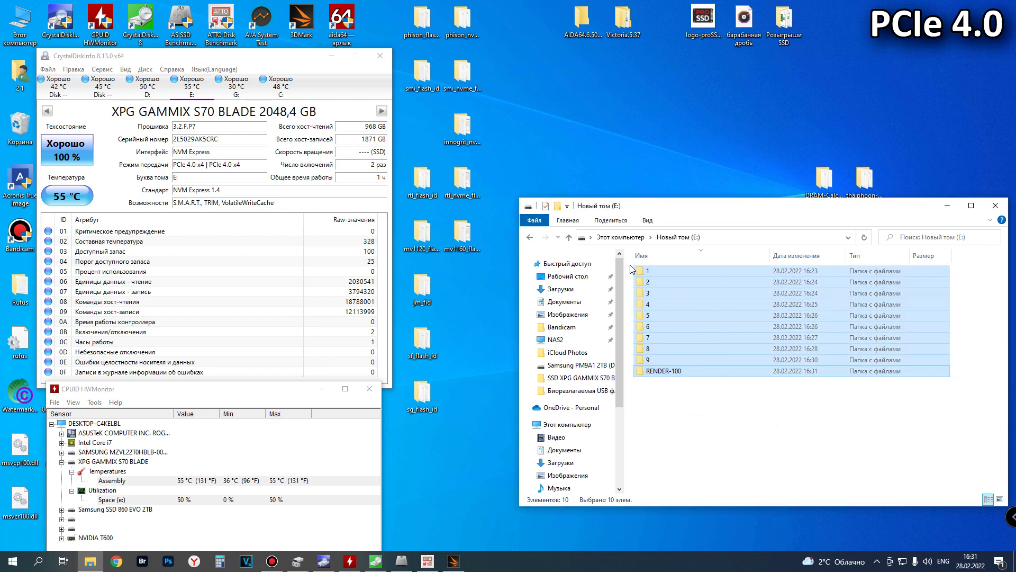
pyautogui.hotkey('shift', 'Delete')
pyautogui.press('Return')
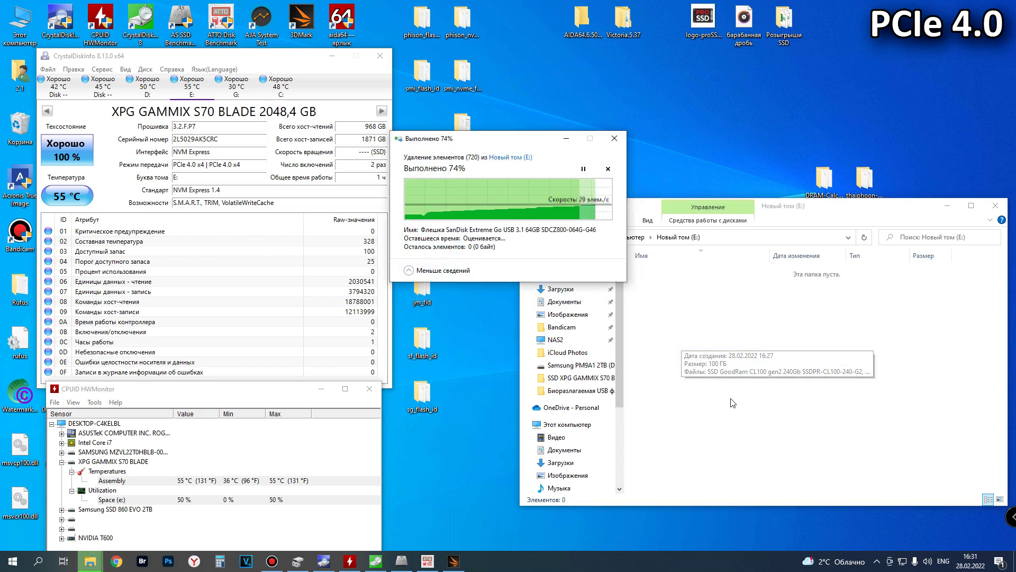
# Open the properties of drive E: and run drive optimization on Новый том (E:).
pyautogui.rightClick(734, 313)
pyautogui.click(774, 460)
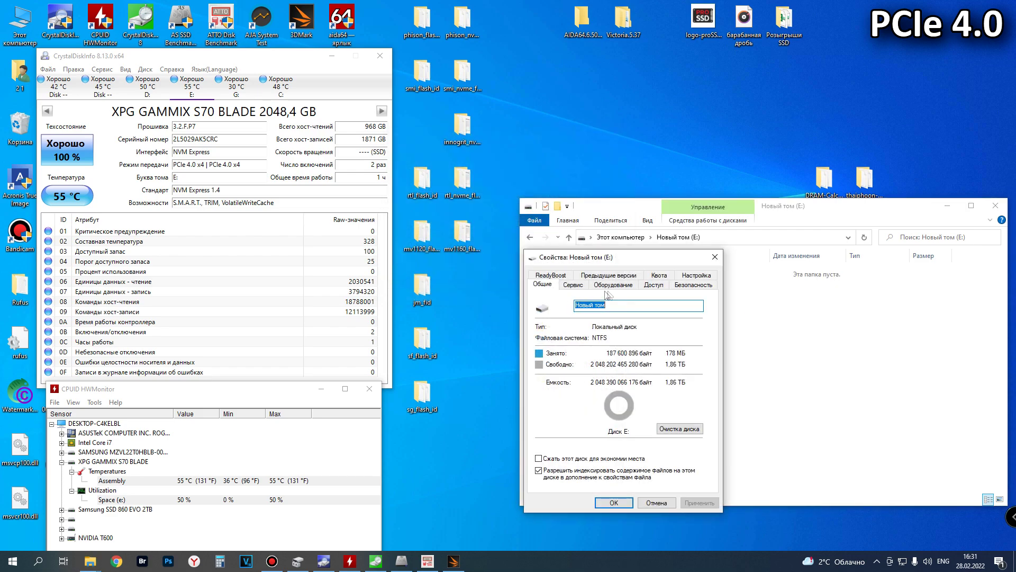
pyautogui.click(556, 276)
pyautogui.click(647, 381)
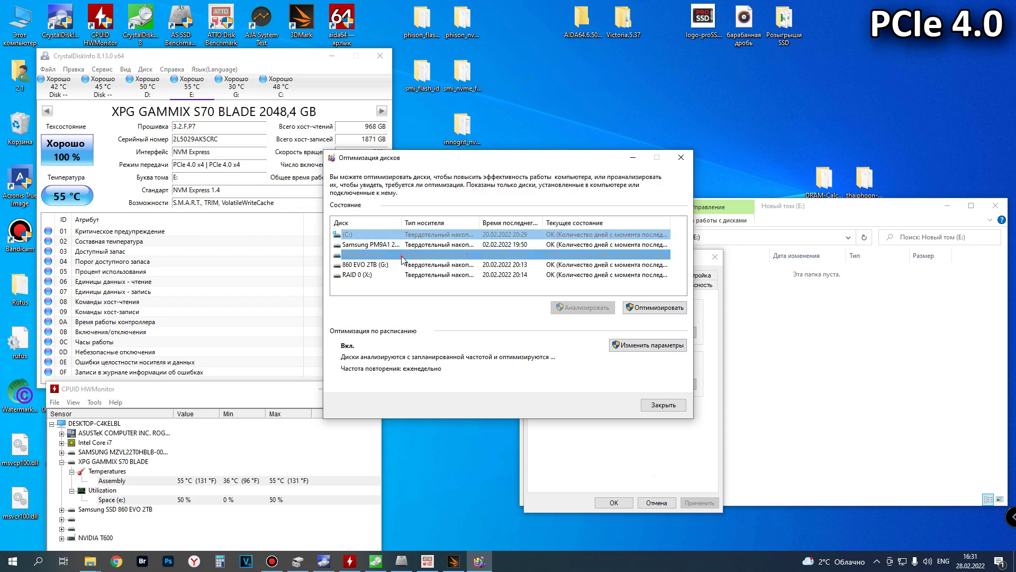
pyautogui.click(440, 254)
pyautogui.click(655, 307)
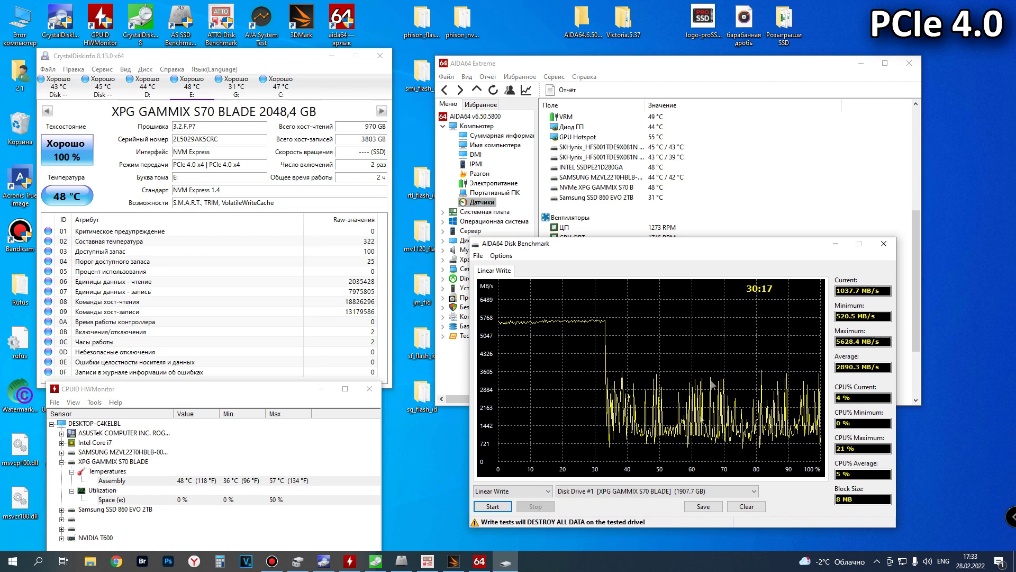
# Close the AIDA64 disk benchmark and main window, and launch innogrit_nvme_flash_id from its desktop folder.
pyautogui.click(883, 243)
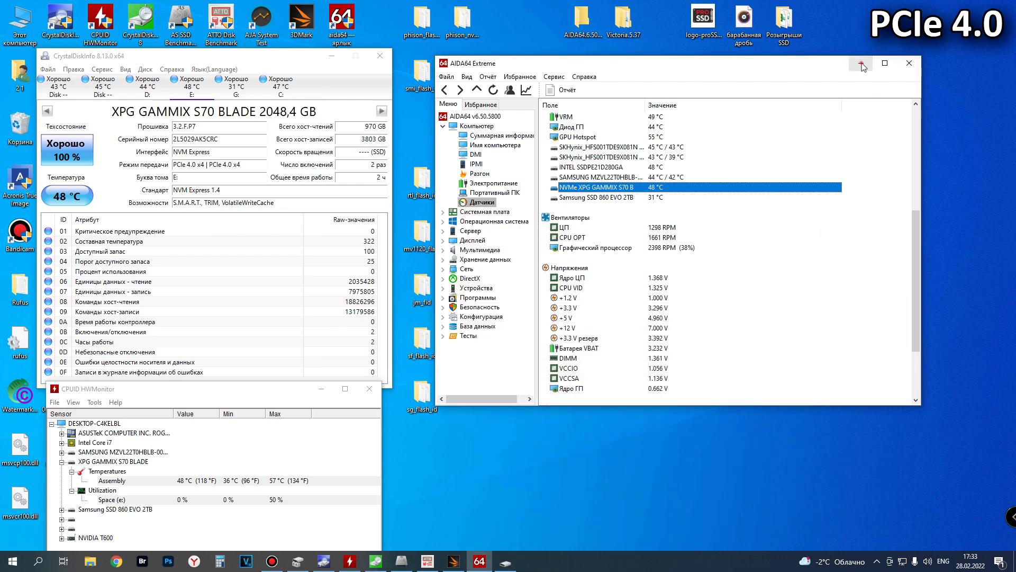
pyautogui.click(909, 63)
pyautogui.doubleClick(462, 125)
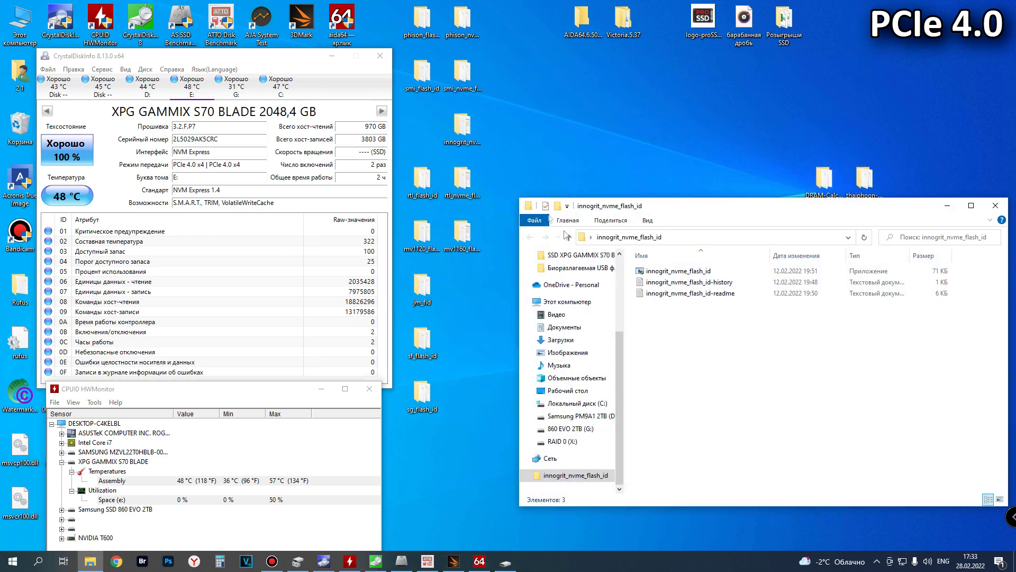
pyautogui.doubleClick(668, 271)
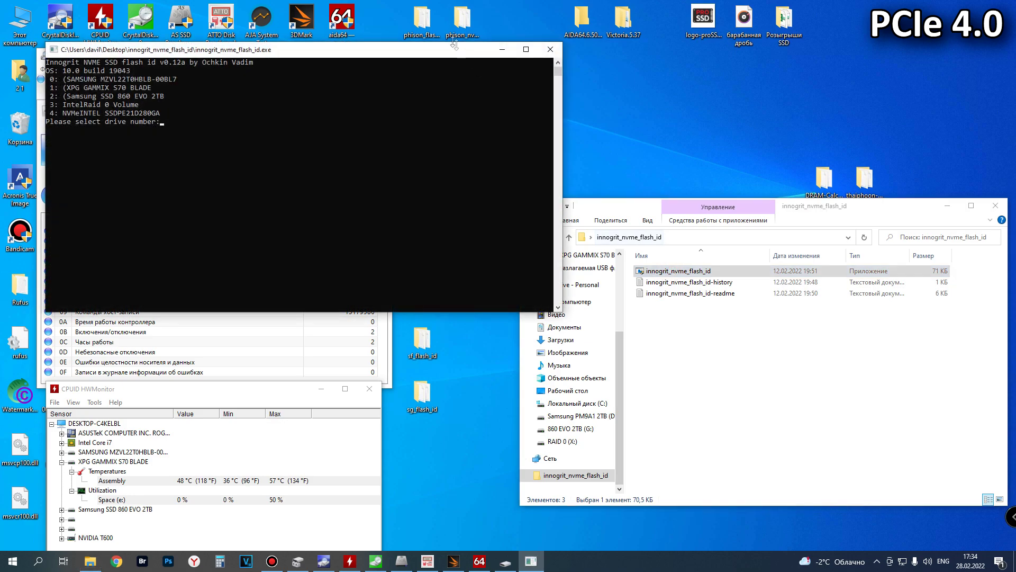
# Move the flash ID console aside and generate the flash report for drive number 1, the XPG GAMMIX S70 BLADE.
pyautogui.moveTo(453, 53); pyautogui.dragTo(846, 65)
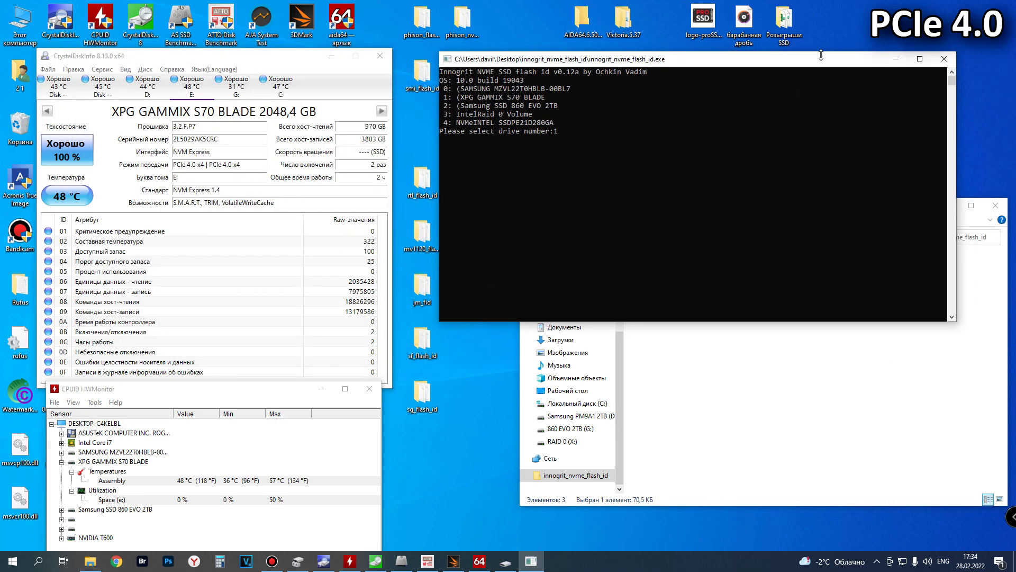
pyautogui.write('1')
pyautogui.press('Return')
pyautogui.press('space')
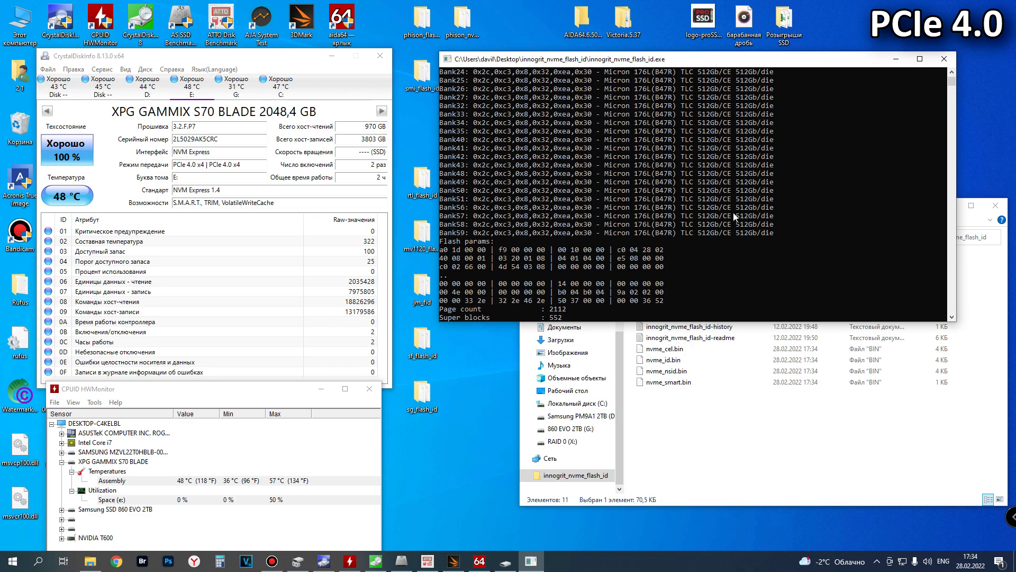
# Examine the flash ID report's drive details, memory banks, flash parameters and defect list.
pyautogui.scroll(4, 732, 214)
pyautogui.scroll(5, 734, 215)
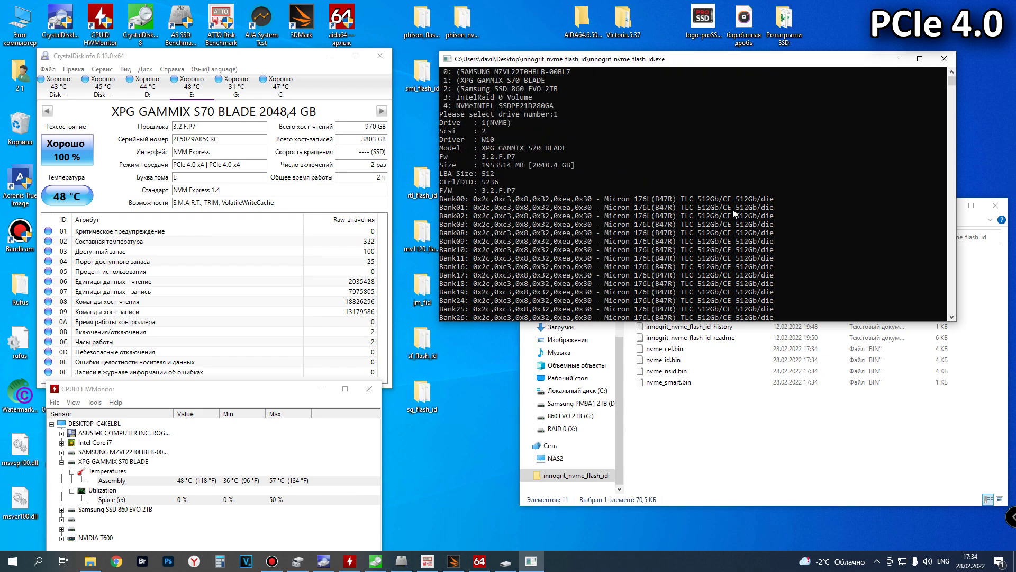
pyautogui.scroll(-10, 732, 208)
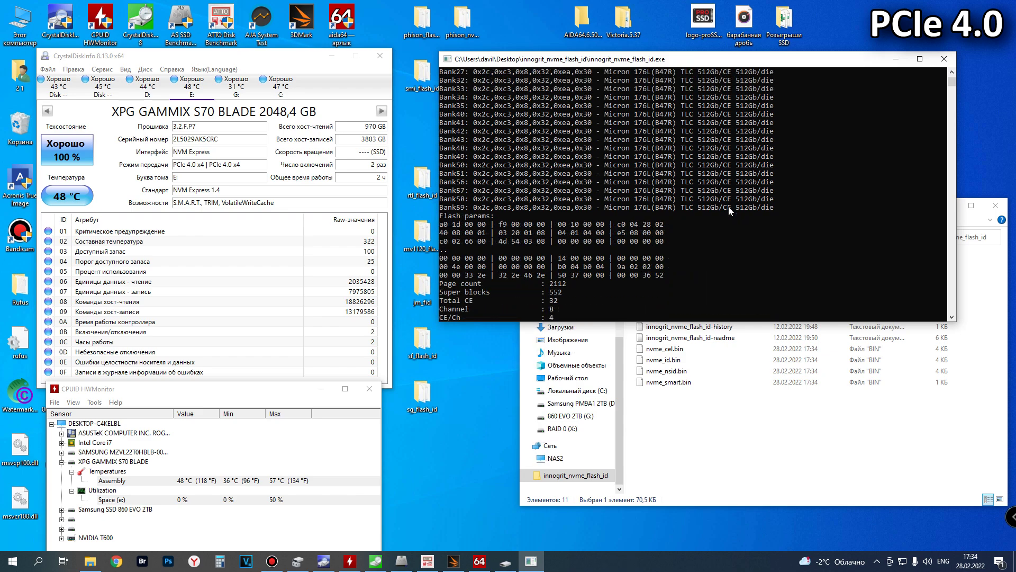
pyautogui.scroll(-3, 728, 203)
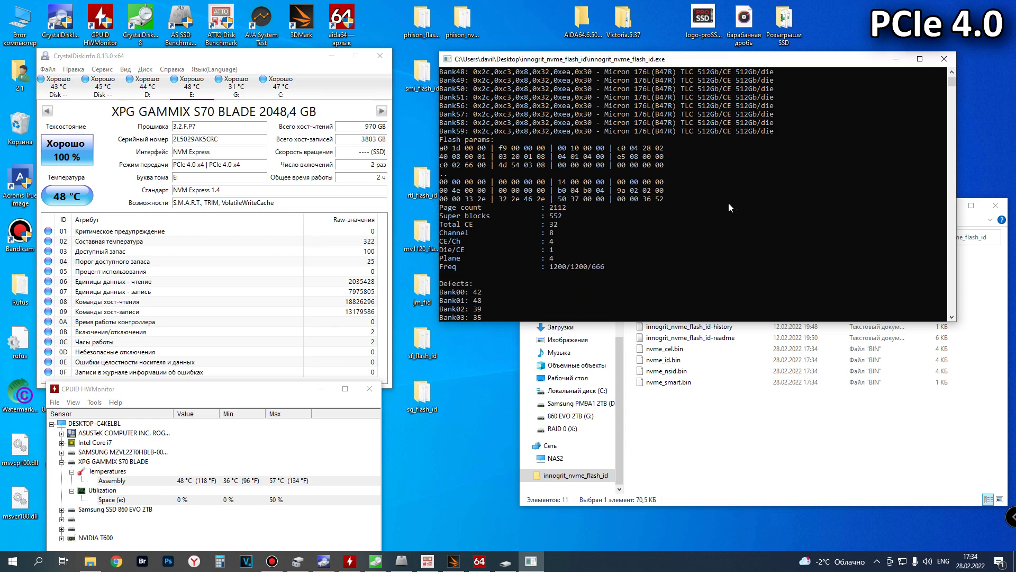
pyautogui.scroll(-4, 728, 202)
pyautogui.scroll(17, 728, 202)
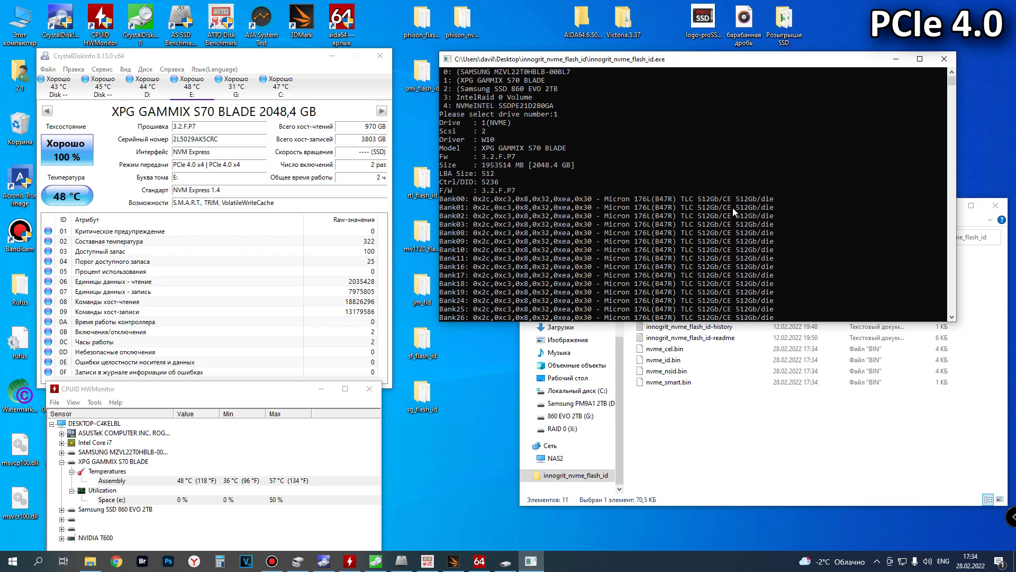
pyautogui.scroll(1, 577, 182)
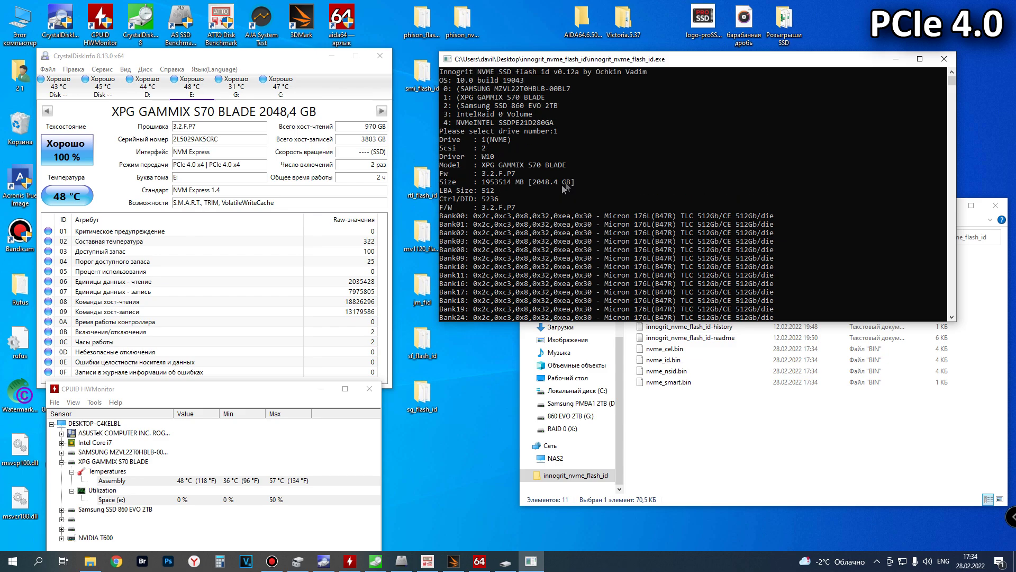
pyautogui.scroll(-3, 561, 181)
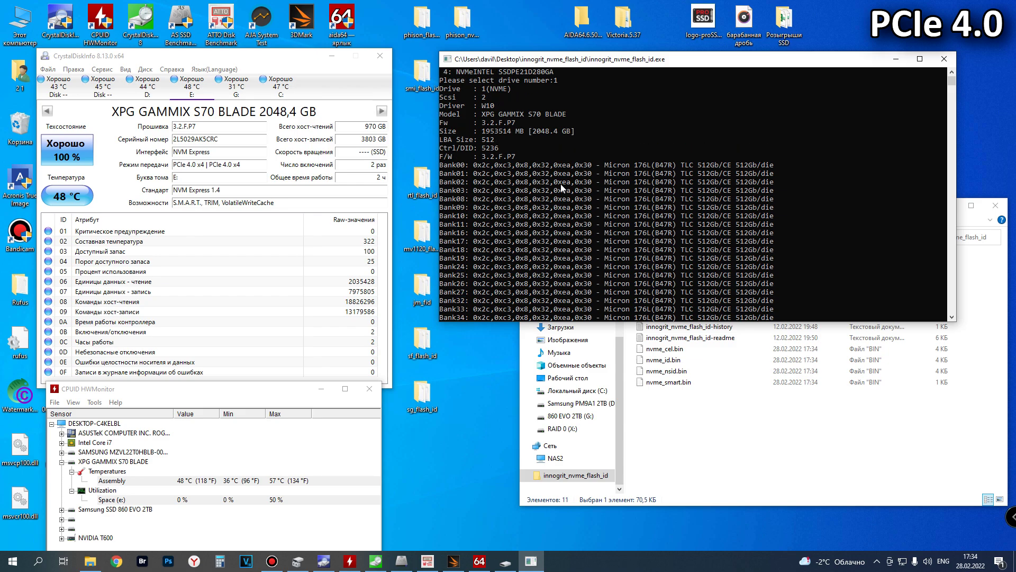
pyautogui.scroll(-8, 562, 182)
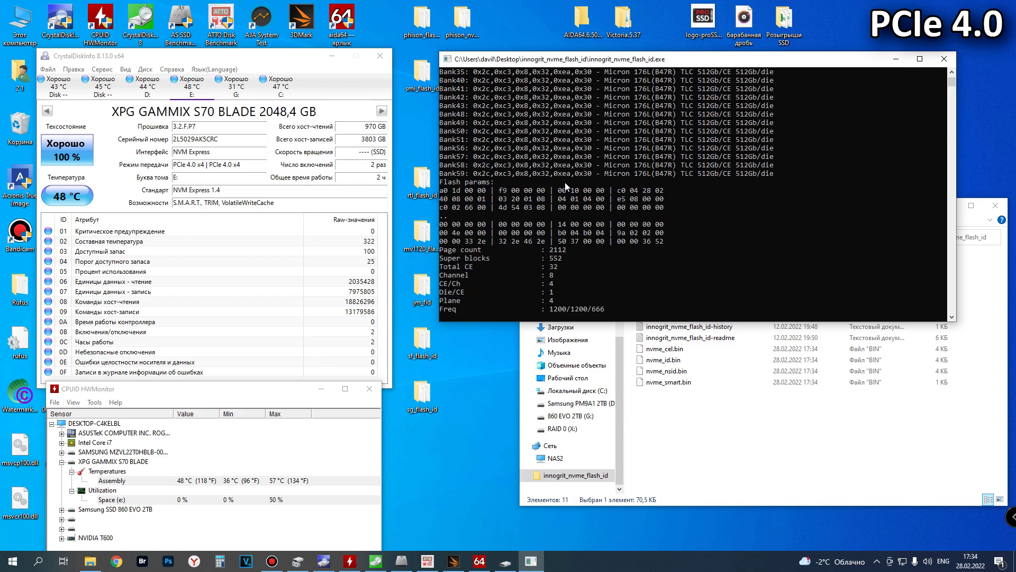
pyautogui.scroll(-1, 564, 182)
pyautogui.scroll(-15, 563, 182)
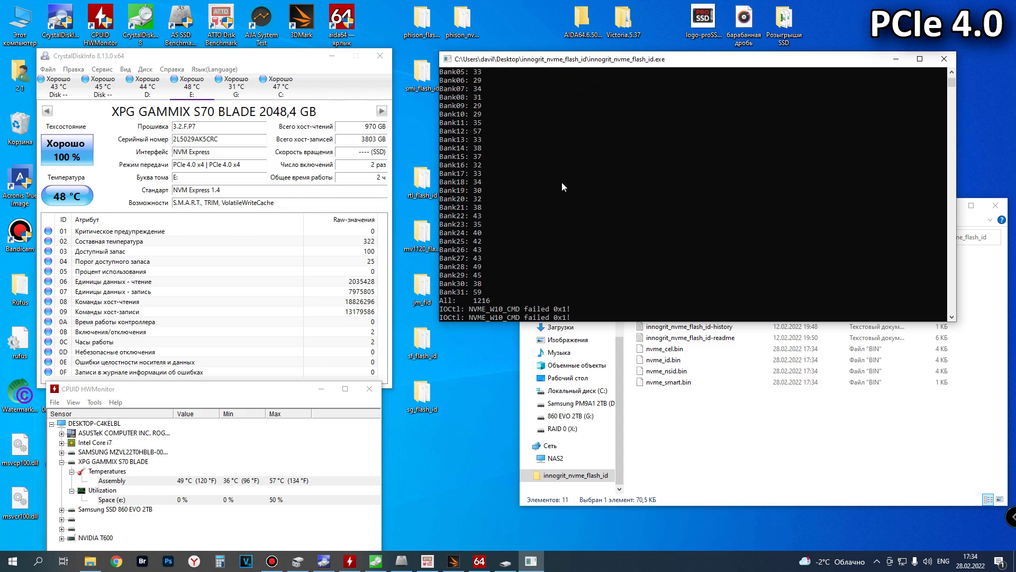
pyautogui.scroll(4, 563, 182)
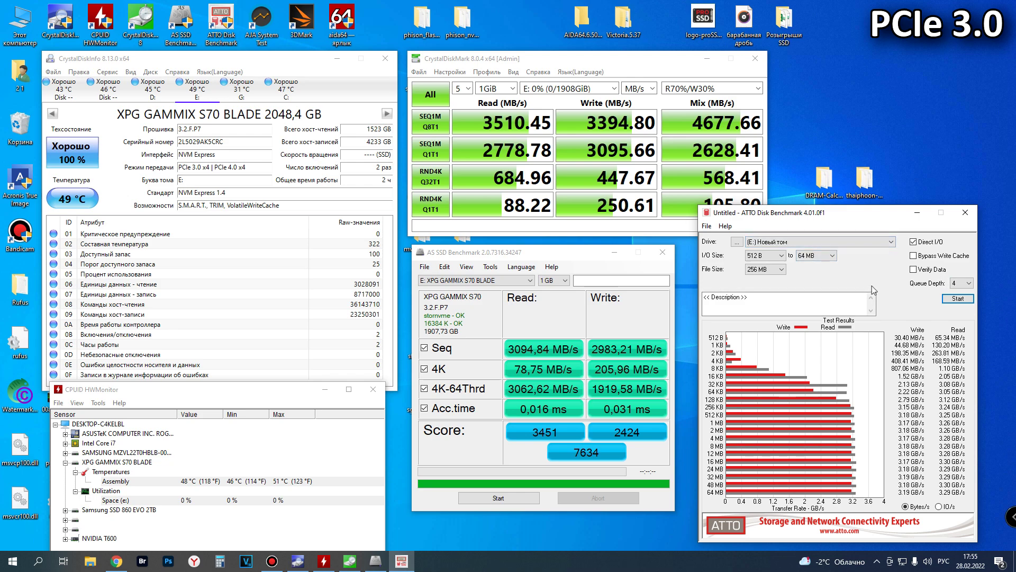
# Launch AJA System Test and run the disk test twice on drive E: with a 1 GB test file.
pyautogui.doubleClick(261, 21)
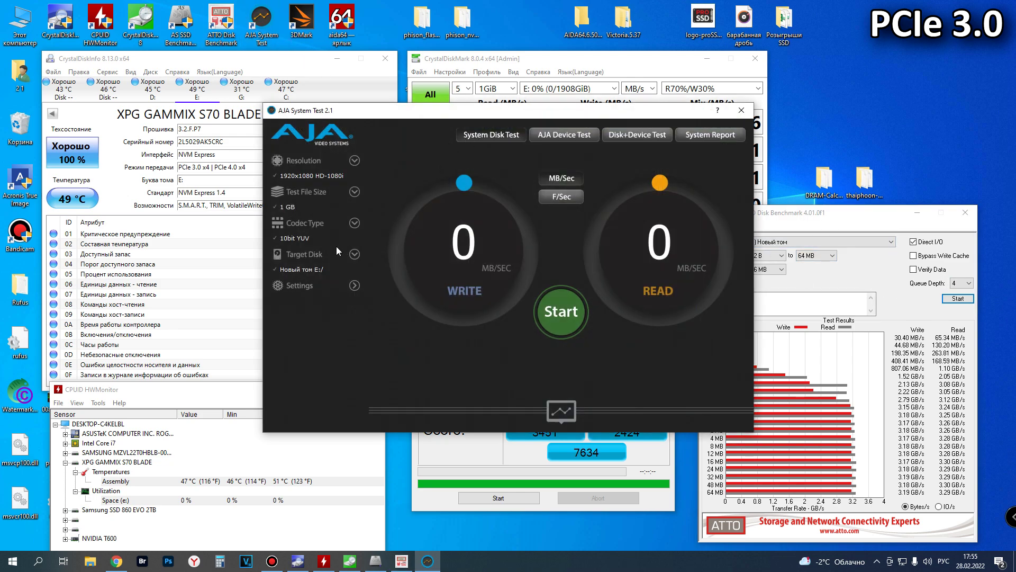
pyautogui.click(561, 312)
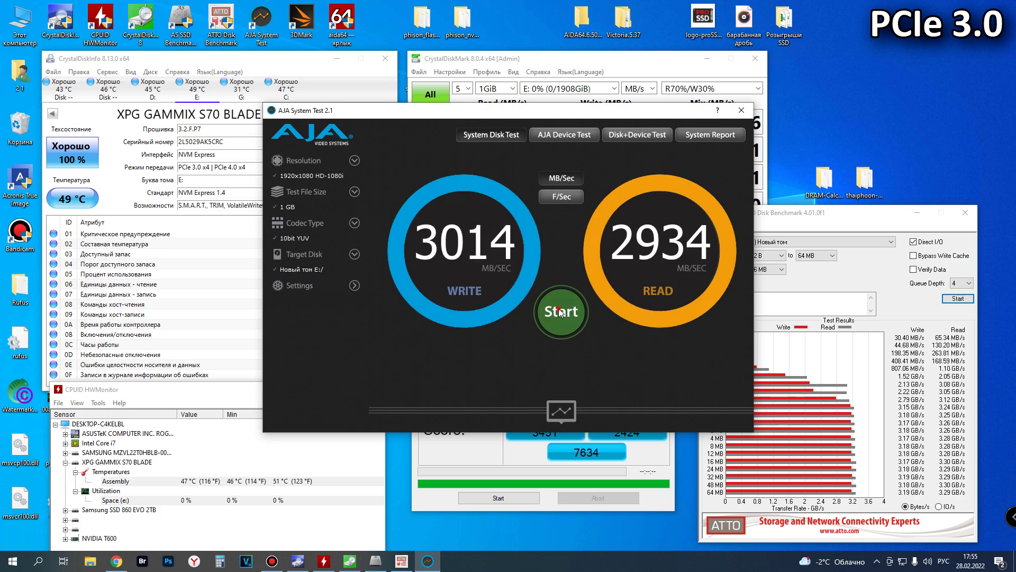
pyautogui.click(561, 313)
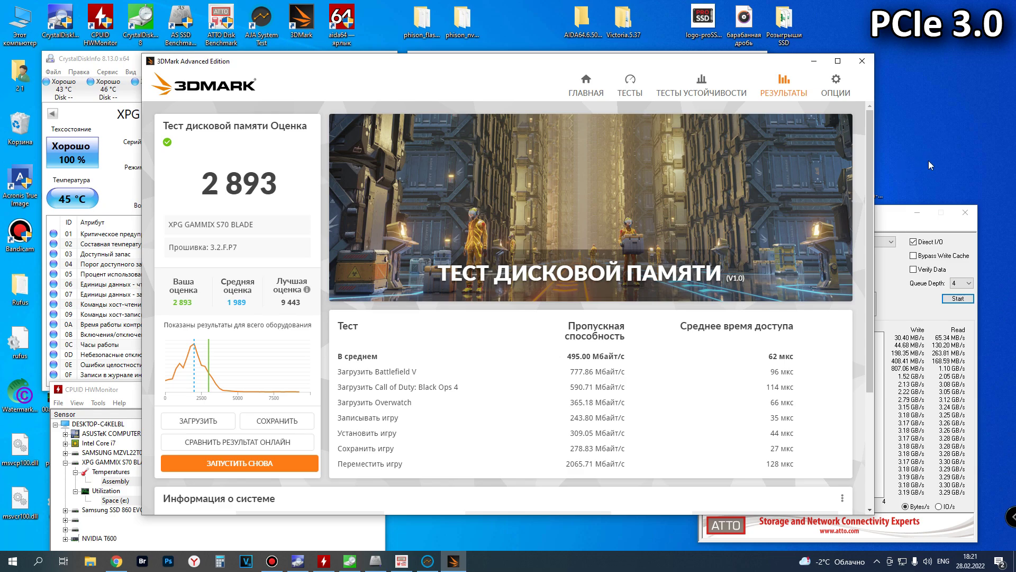
# Minimize 3DMark and close AJA System Test, and display the ATTO, AS SSD and CrystalDiskMark results in IOPS.
pyautogui.click(814, 61)
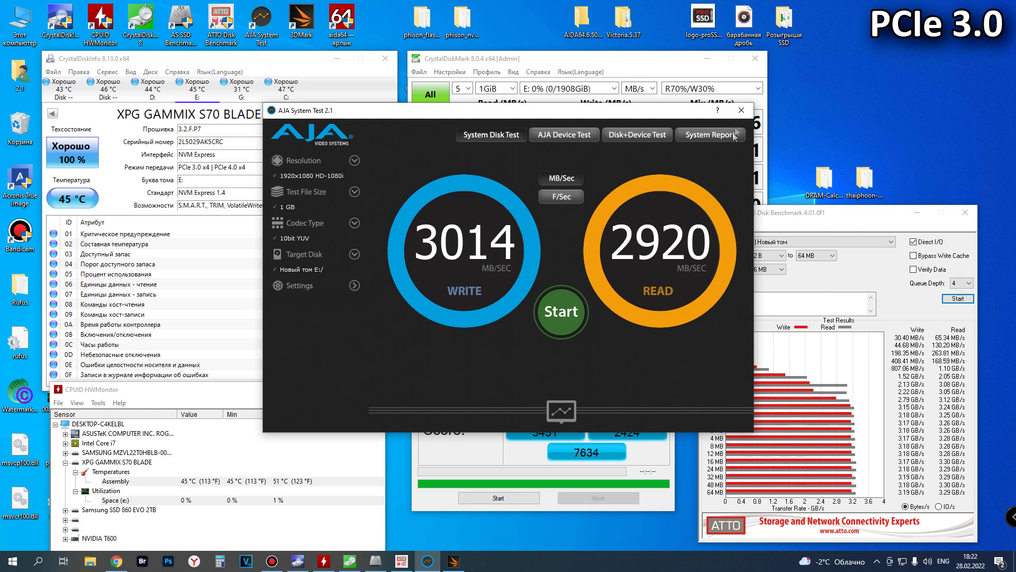
pyautogui.click(743, 113)
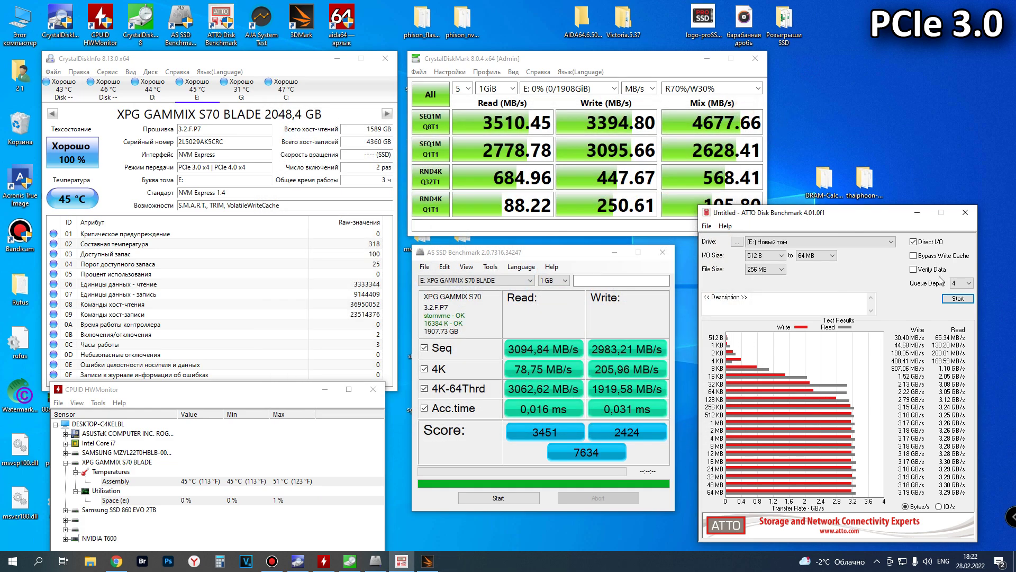
pyautogui.click(938, 506)
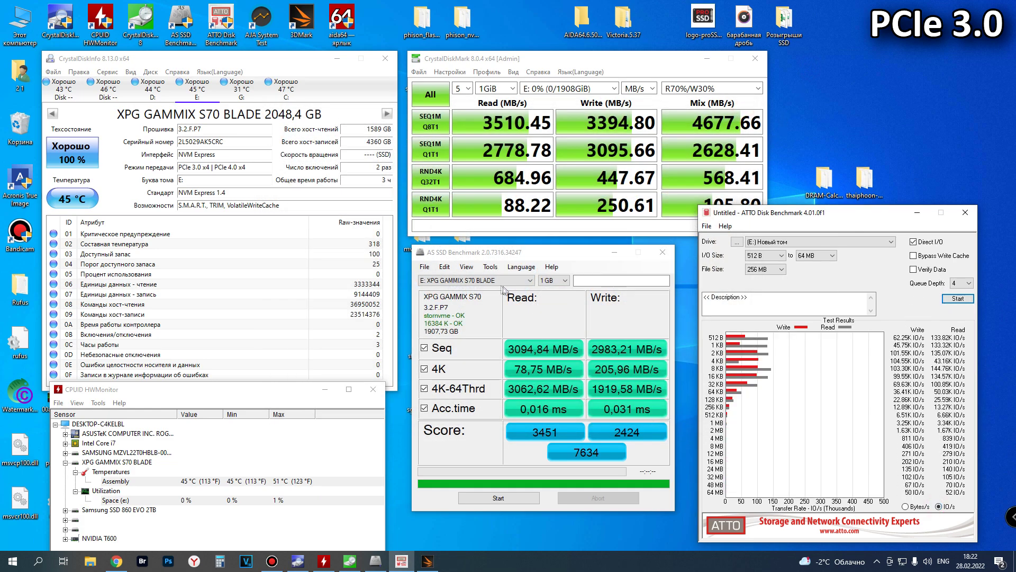
pyautogui.click(466, 267)
pyautogui.click(473, 291)
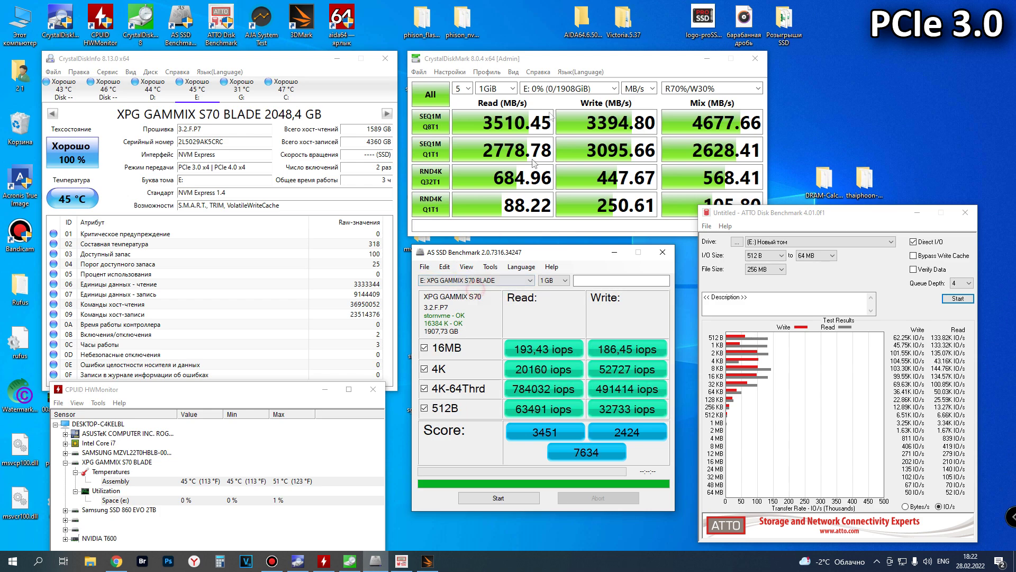
pyautogui.click(553, 62)
pyautogui.click(652, 89)
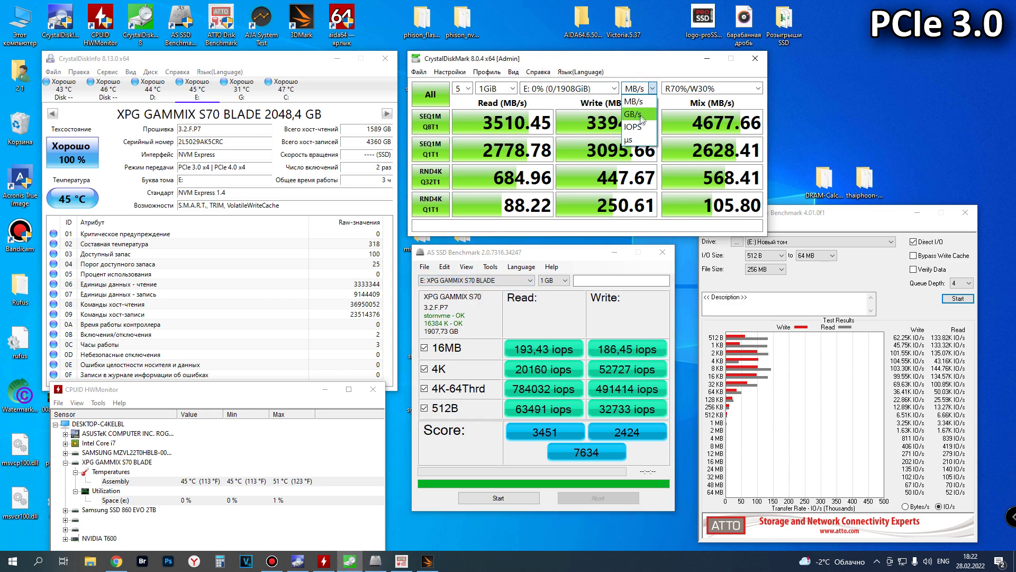
pyautogui.click(633, 127)
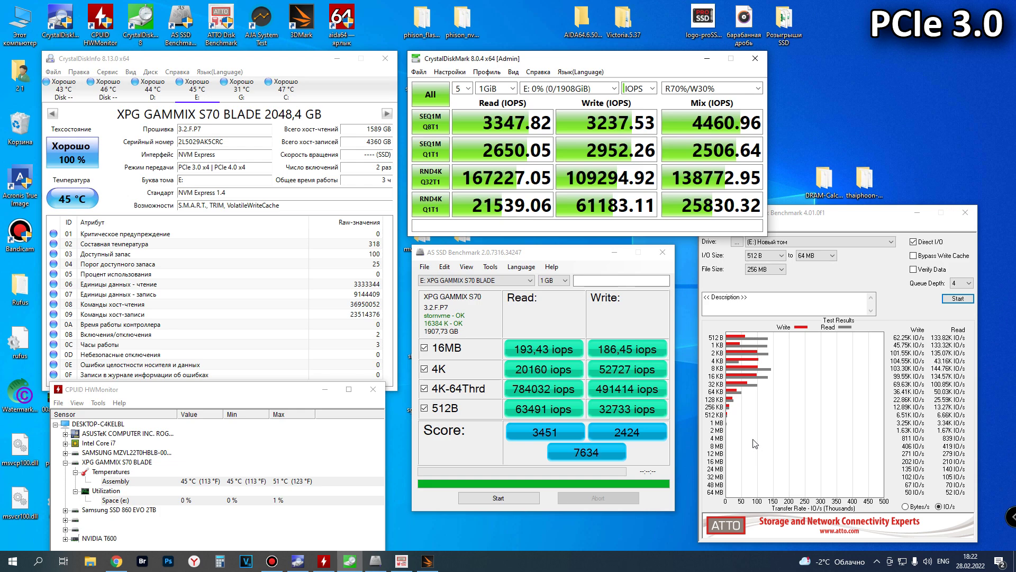
# Close the ATTO, AS SSD and CrystalDiskMark benchmark windows.
pyautogui.click(965, 212)
pyautogui.click(662, 252)
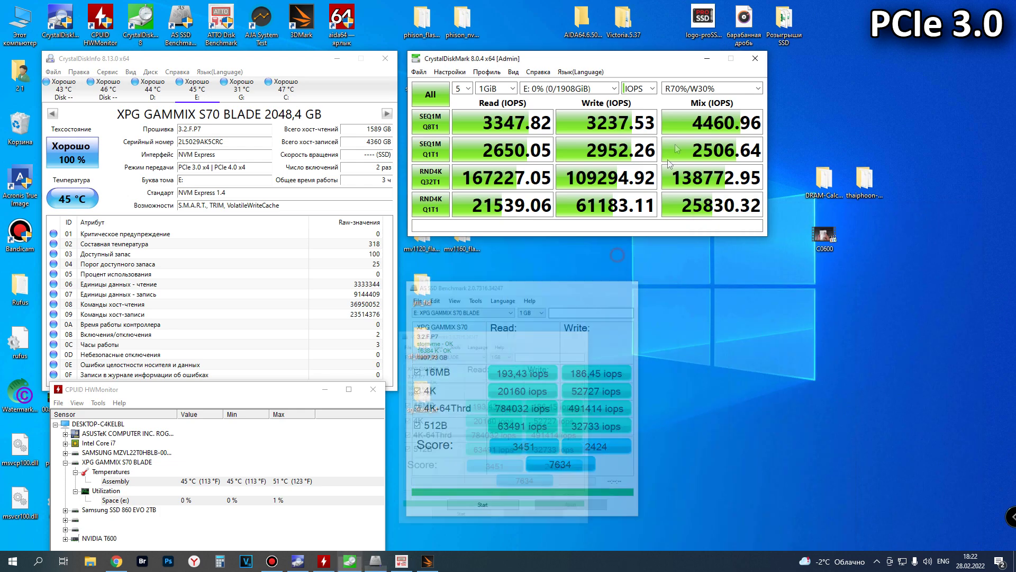
pyautogui.click(755, 58)
# Open the empty drive E: in File Explorer and optimize it through its drive properties.
pyautogui.doubleClick(20, 21)
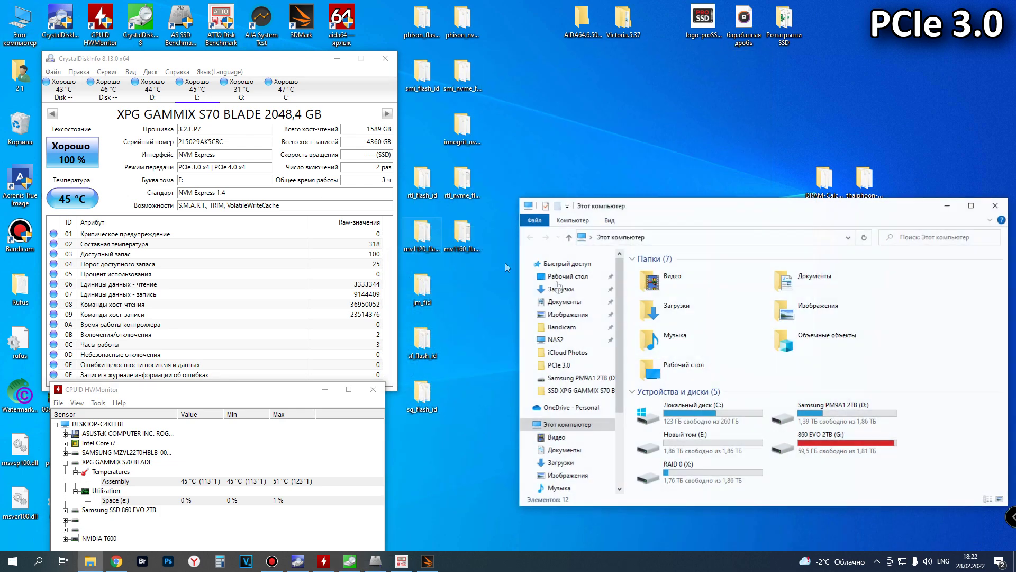
pyautogui.doubleClick(688, 443)
pyautogui.rightClick(706, 326)
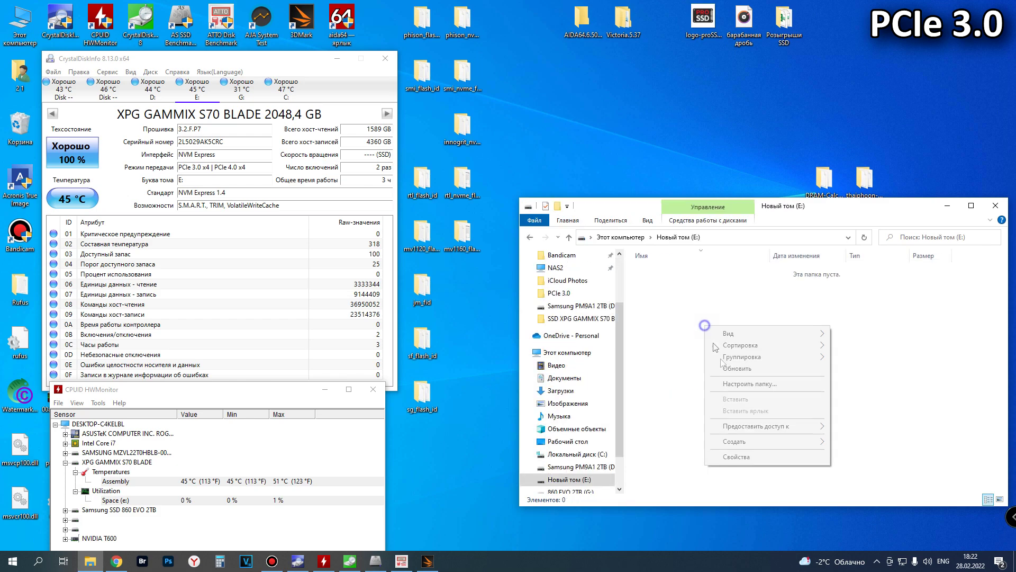
pyautogui.click(754, 456)
pyautogui.click(573, 285)
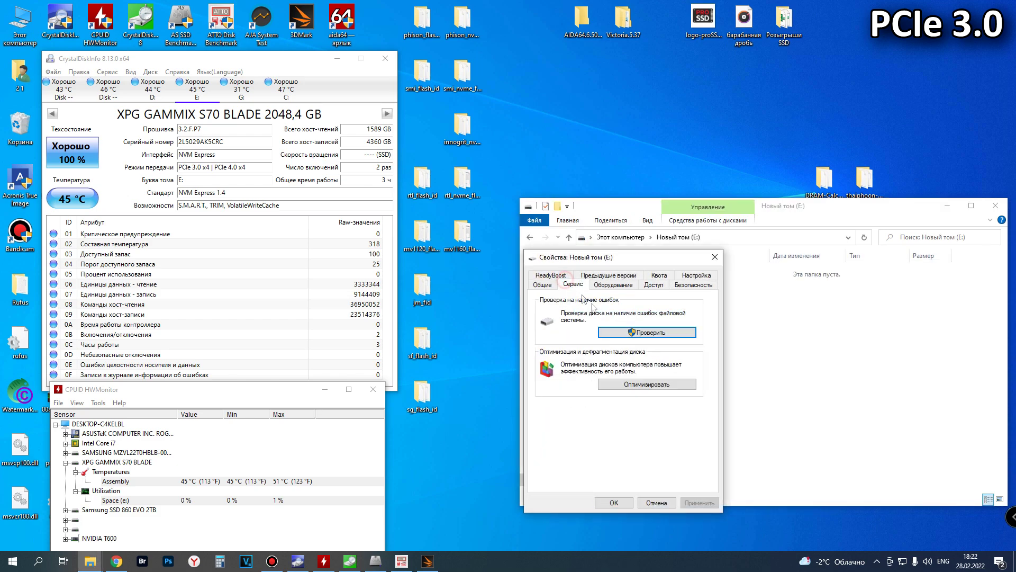
pyautogui.click(643, 392)
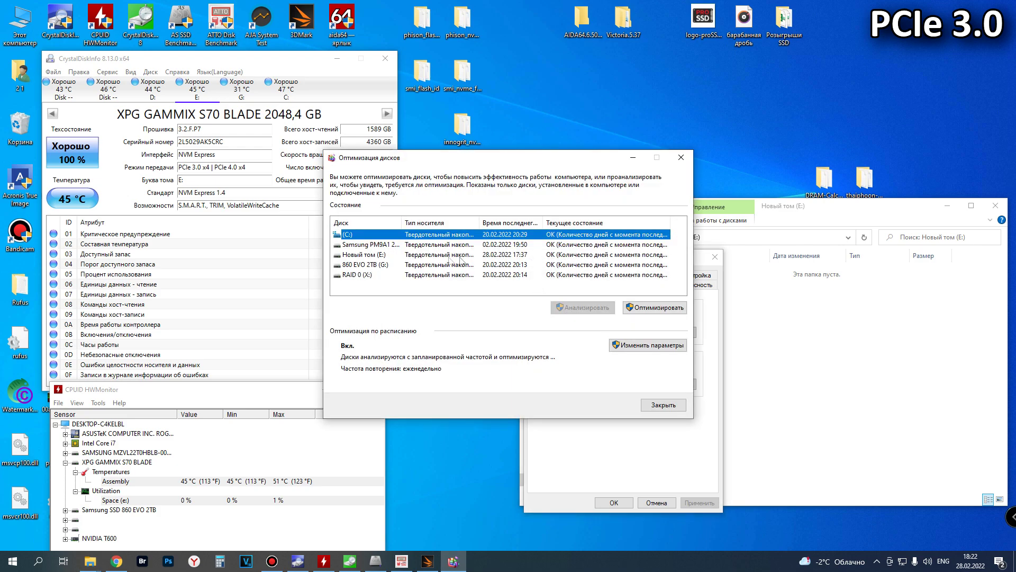
pyautogui.click(663, 312)
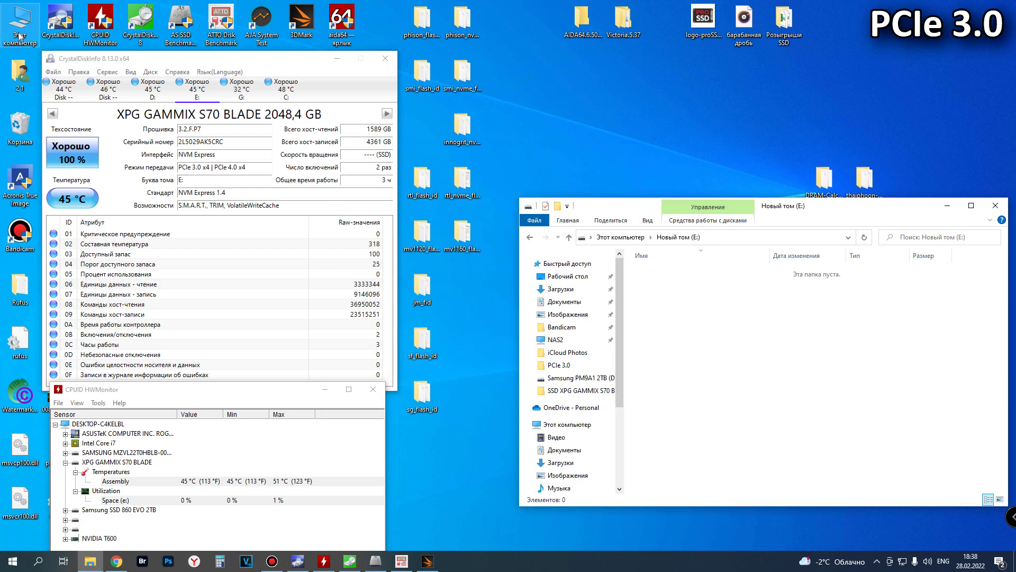
# Copy the RENDER-100 folder from the Samsung PM9A1 2TB drive D: to the empty drive E:, with the copy progress displayed over the destination folder.
pyautogui.press('super+e')
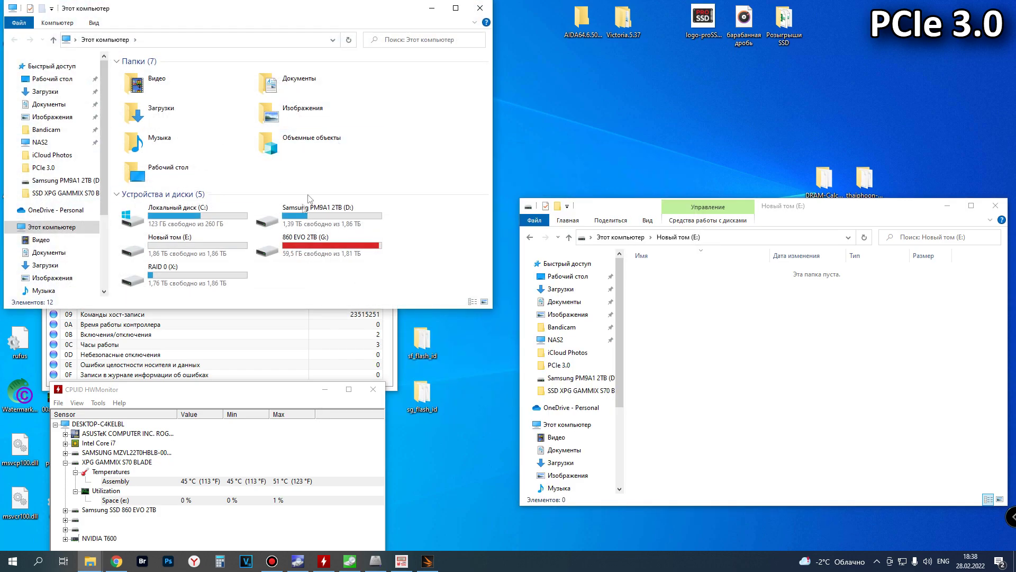
pyautogui.doubleClick(283, 218)
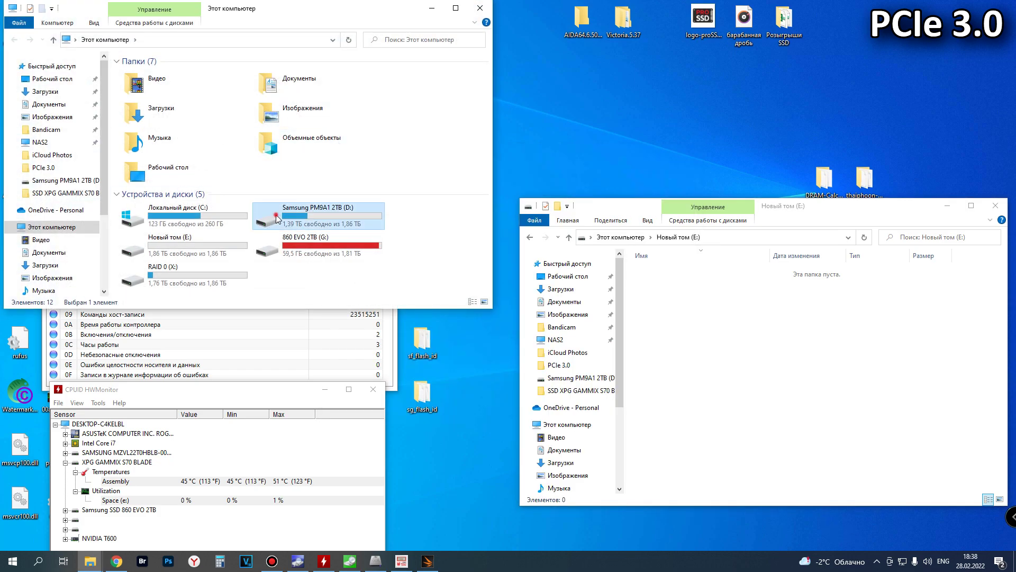
pyautogui.scroll(-5, 295, 183)
pyautogui.scroll(-5, 267, 205)
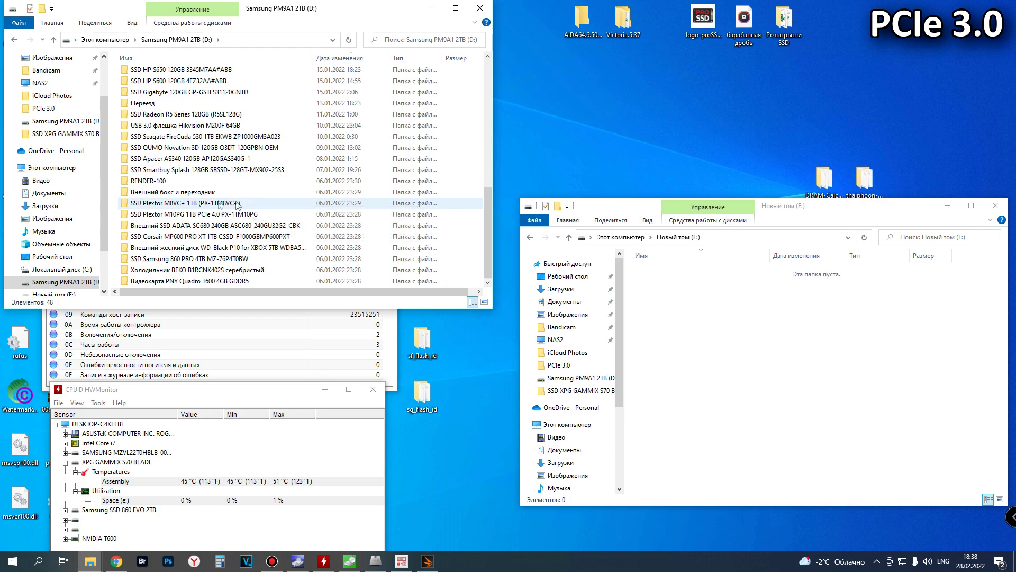
pyautogui.click(165, 182)
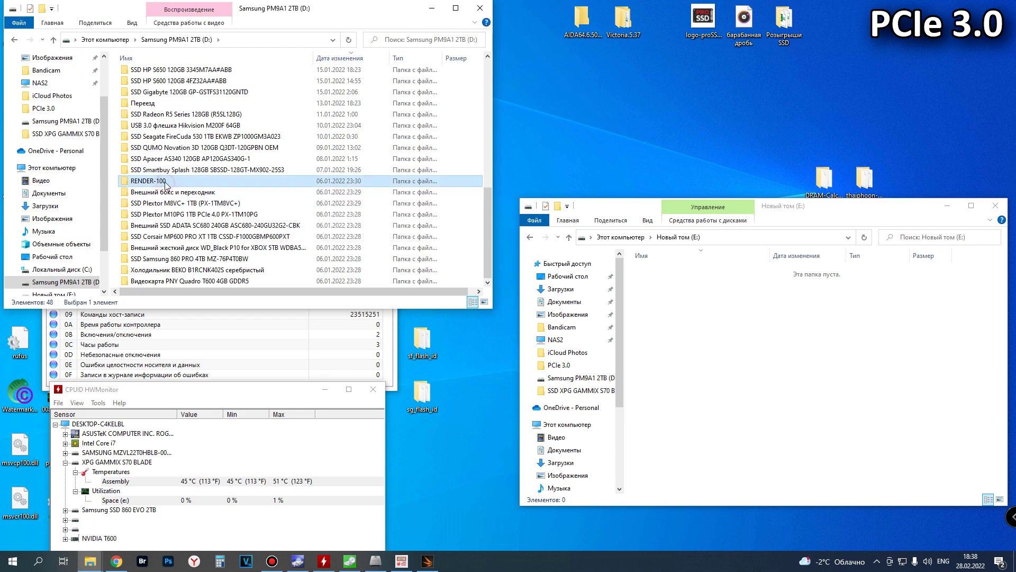
pyautogui.click(733, 325)
pyautogui.click(479, 9)
pyautogui.hotkey('ctrl', 'v')
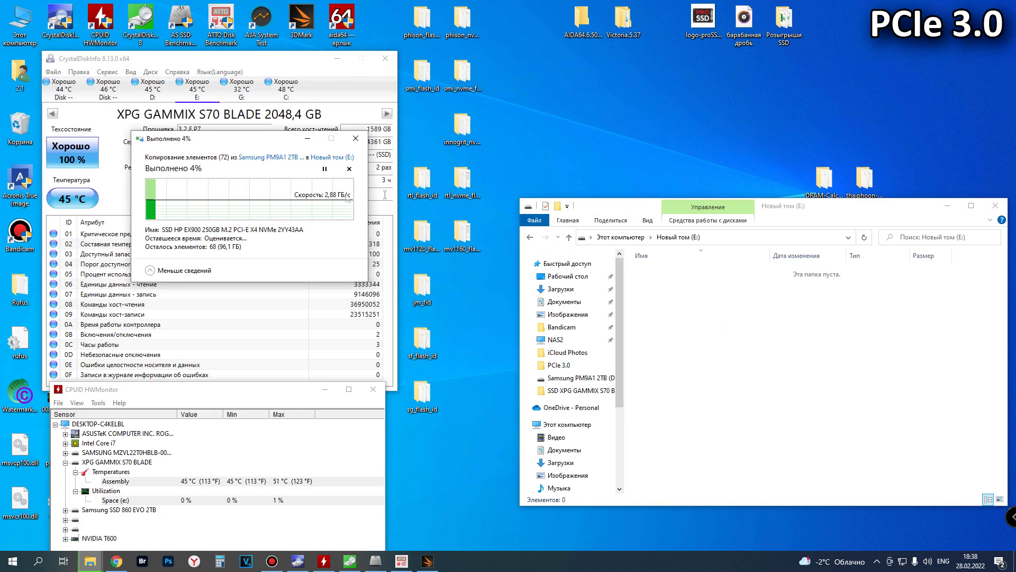
pyautogui.moveTo(264, 141); pyautogui.dragTo(812, 302)
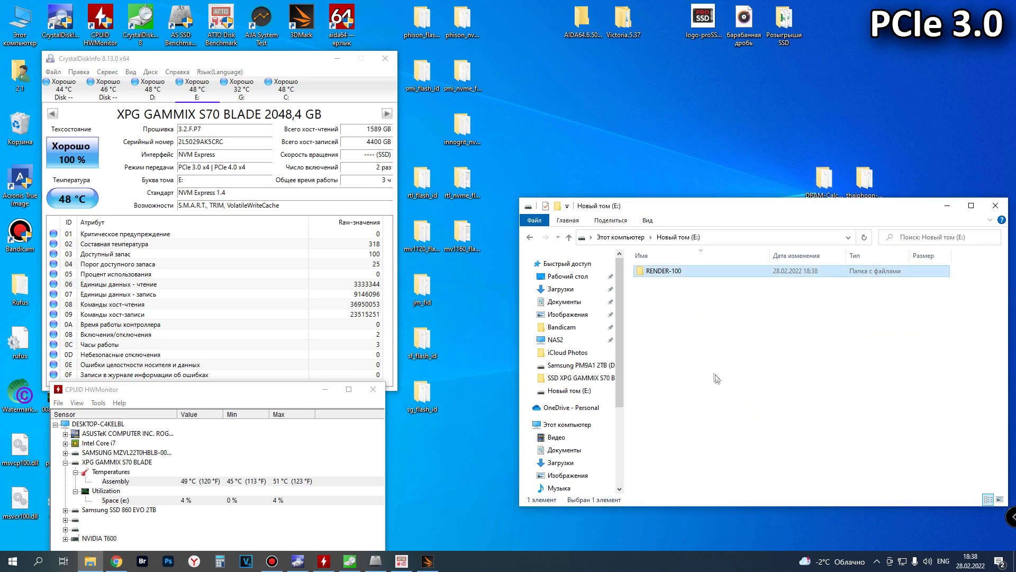
# Delete the copied RENDER-100 folder from drive E: and optimize the emptied drive through its properties.
pyautogui.hotkey('alt', 'Return')
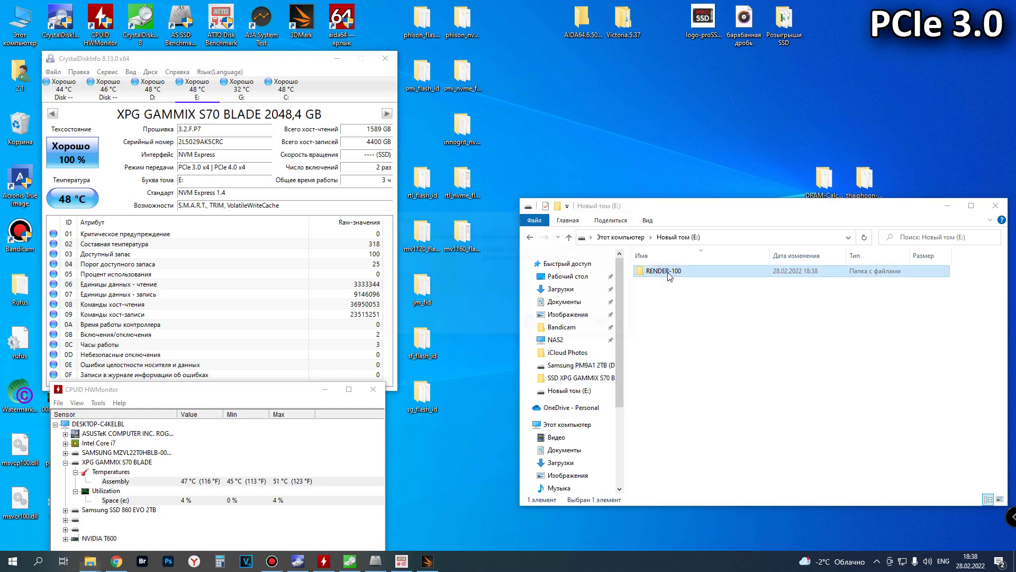
pyautogui.press('Return')
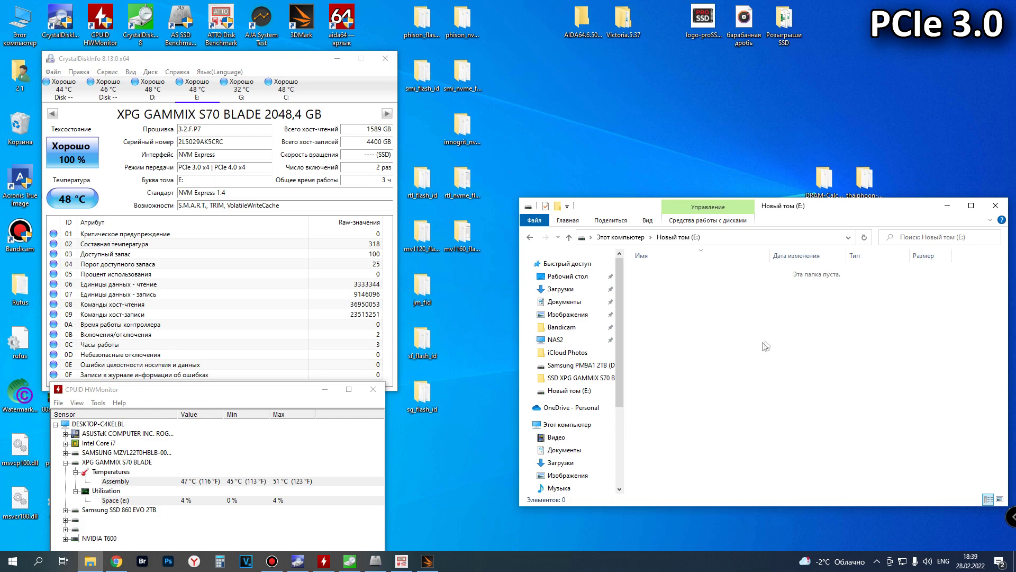
pyautogui.rightClick(767, 311)
pyautogui.click(826, 453)
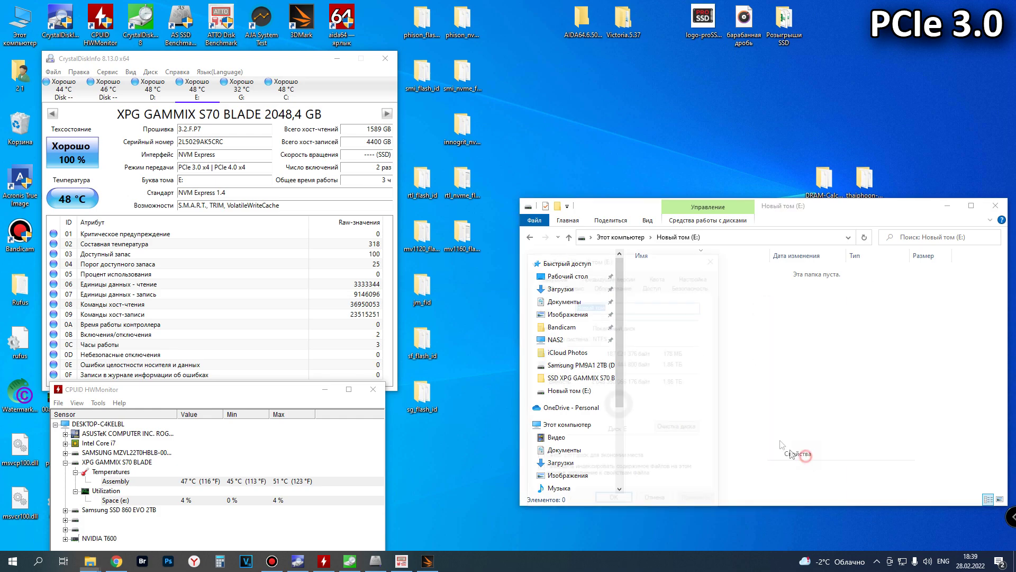
pyautogui.click(573, 284)
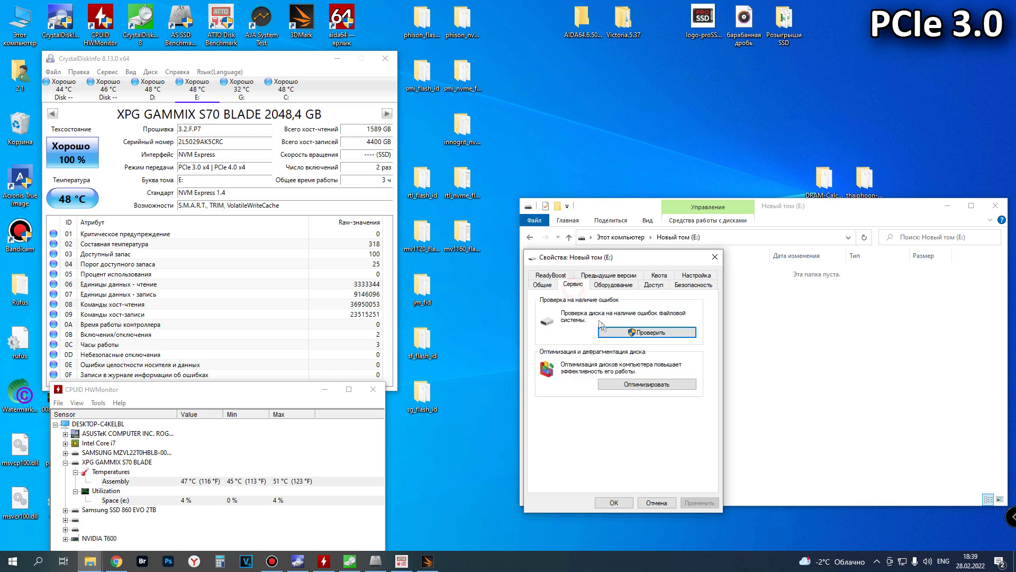
pyautogui.click(643, 385)
pyautogui.click(392, 255)
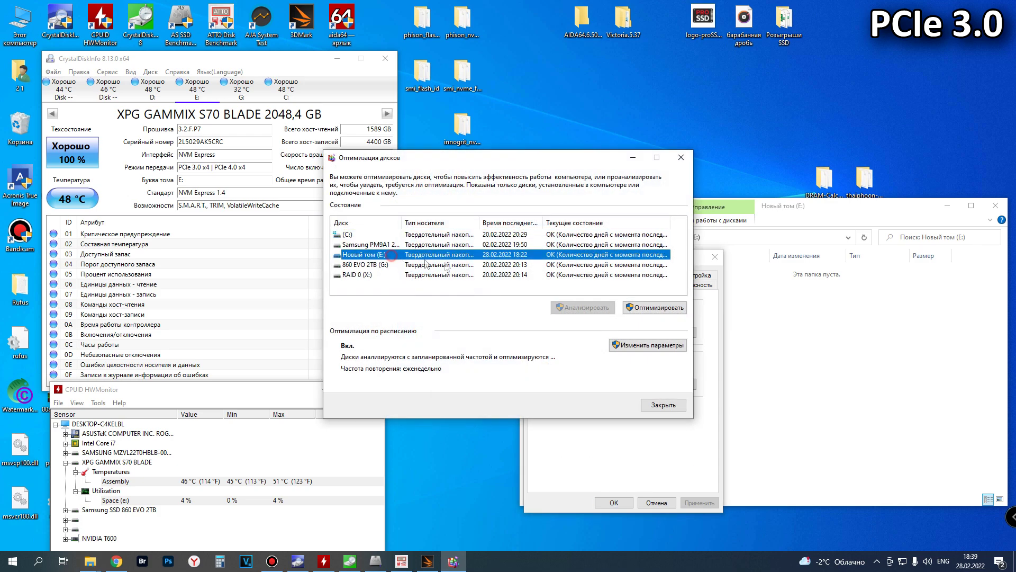
pyautogui.click(652, 308)
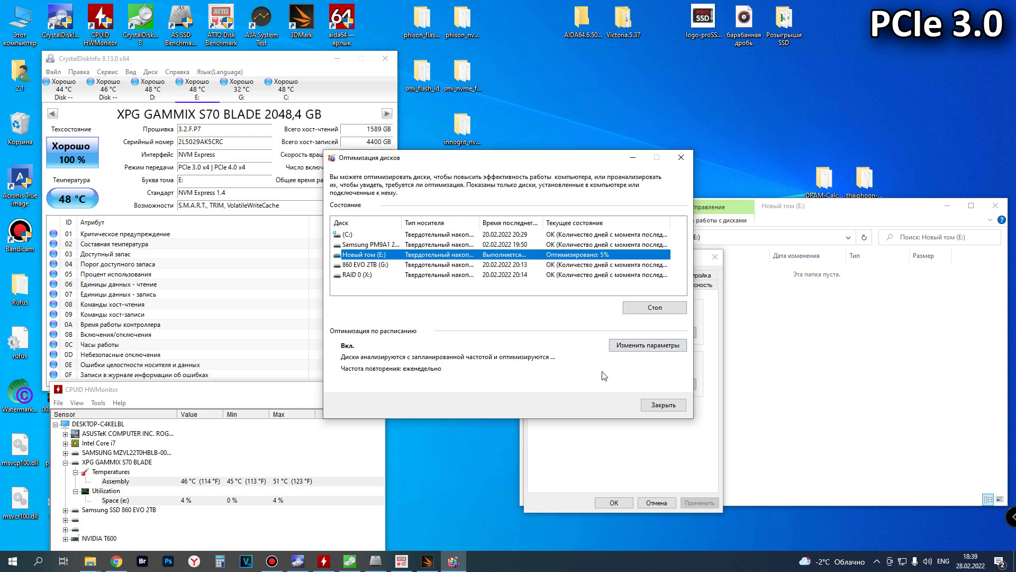